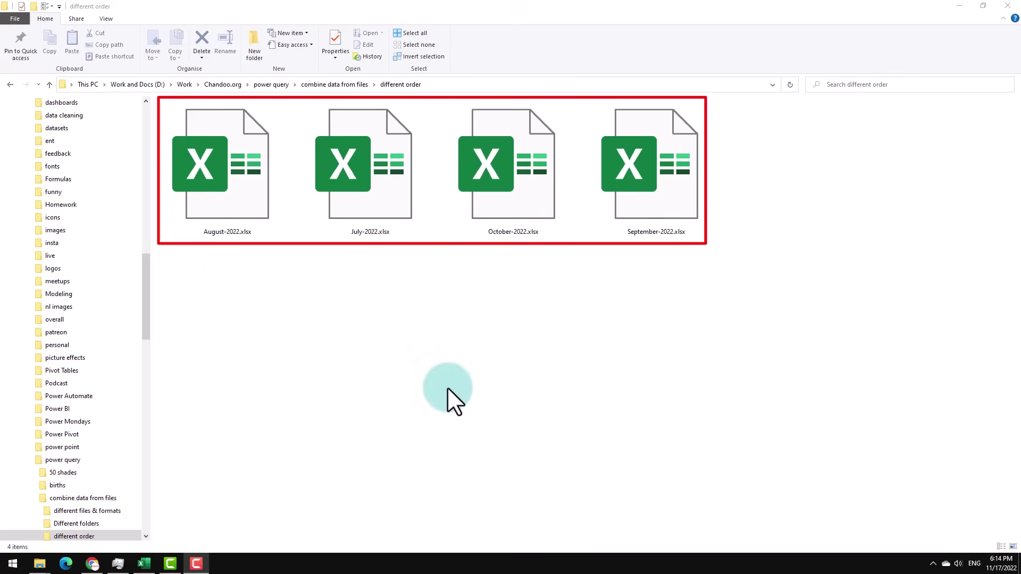
pyautogui.click(372, 213)
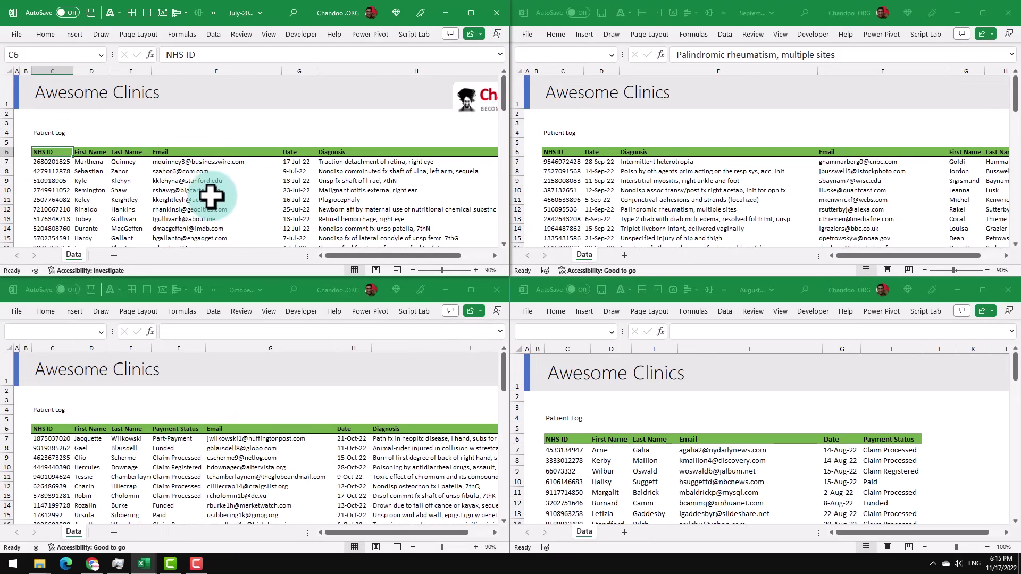
pyautogui.scroll(-1, 200, 95)
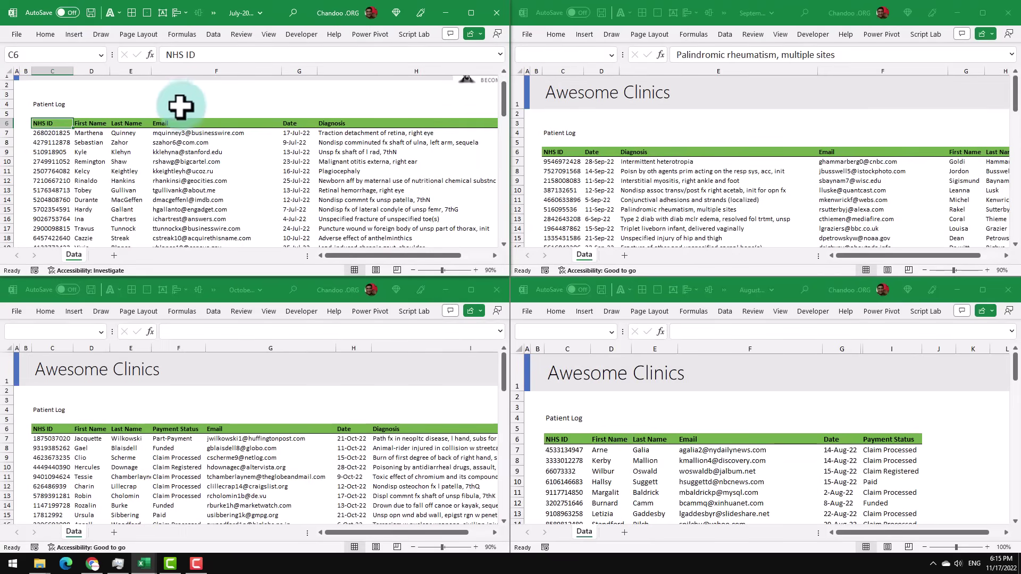
pyautogui.hotkey('ctrl', 'shift', 'Right')
pyautogui.moveTo(34, 123); pyautogui.dragTo(364, 190)
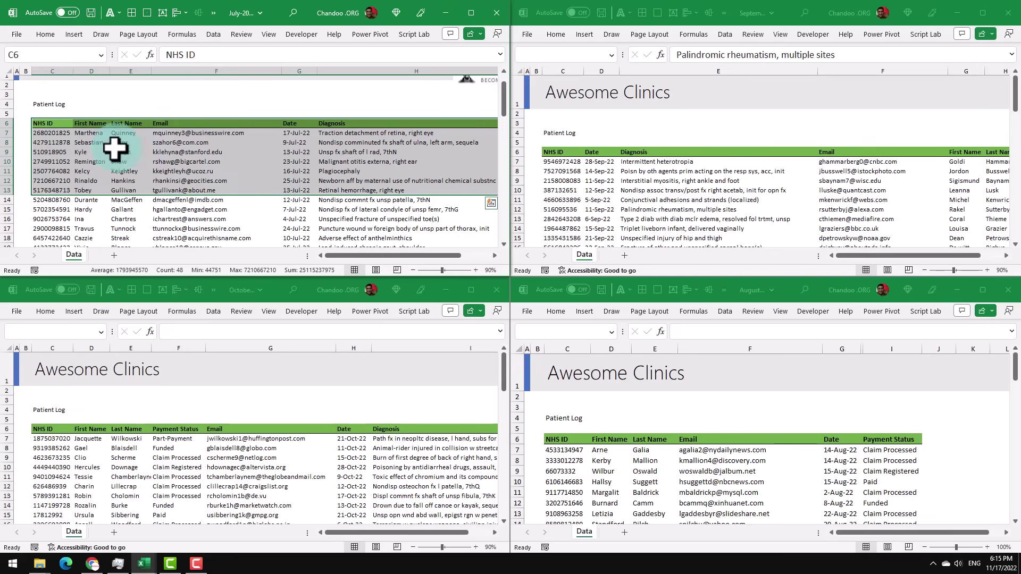
pyautogui.moveTo(42, 123); pyautogui.dragTo(337, 121)
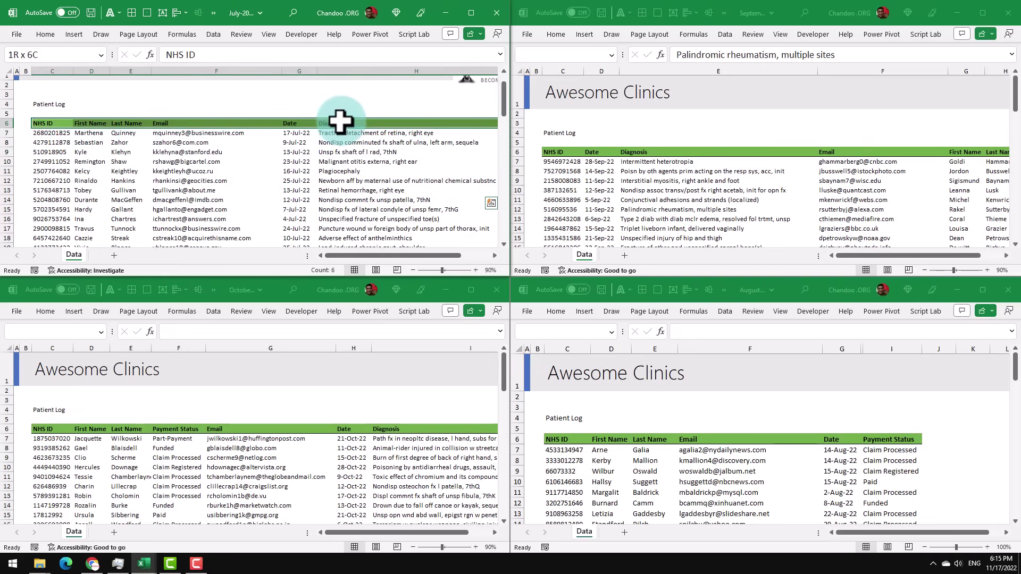
pyautogui.click(548, 152)
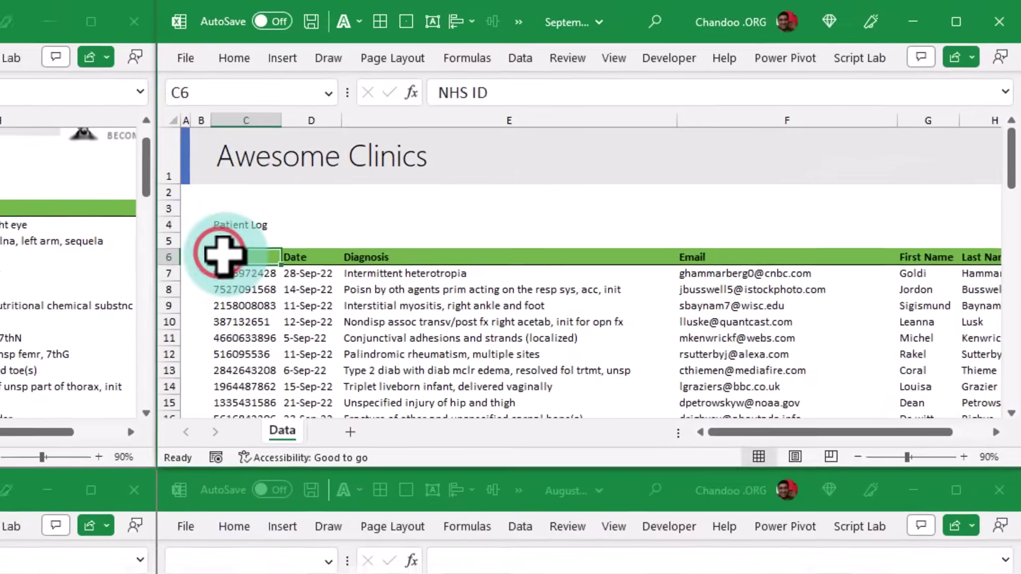
pyautogui.moveTo(223, 255); pyautogui.dragTo(707, 266)
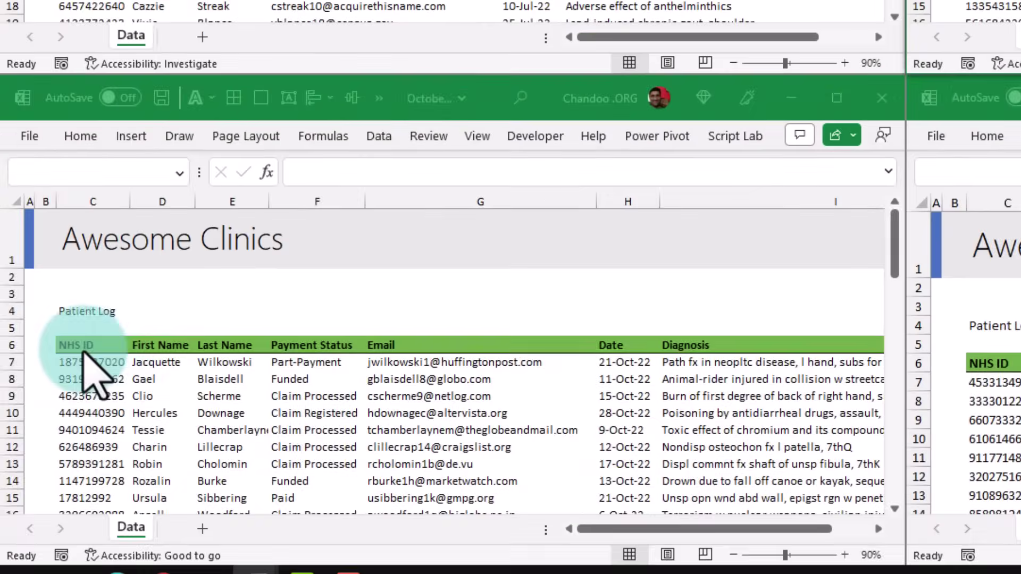
pyautogui.click(80, 347)
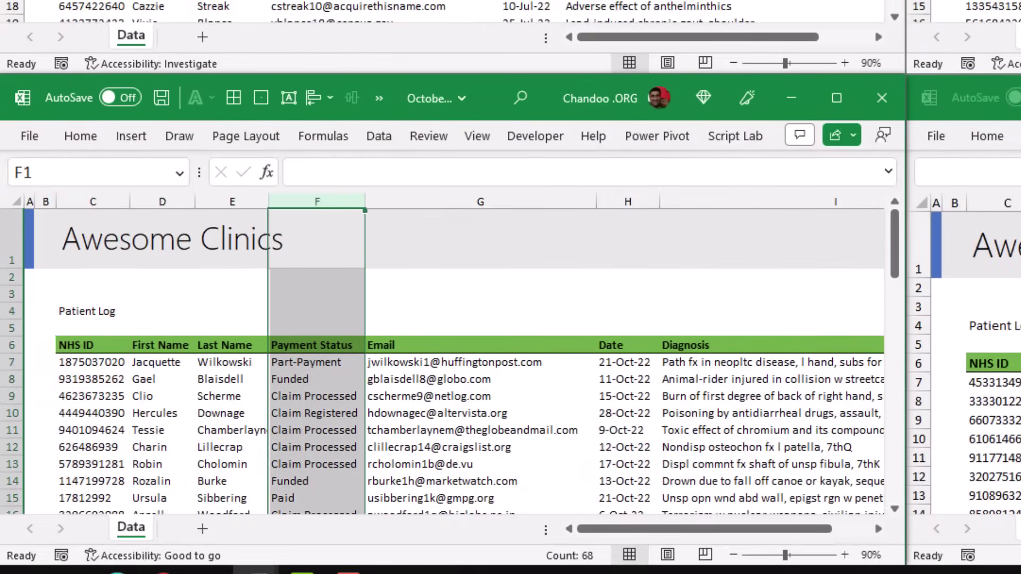
pyautogui.click(658, 411)
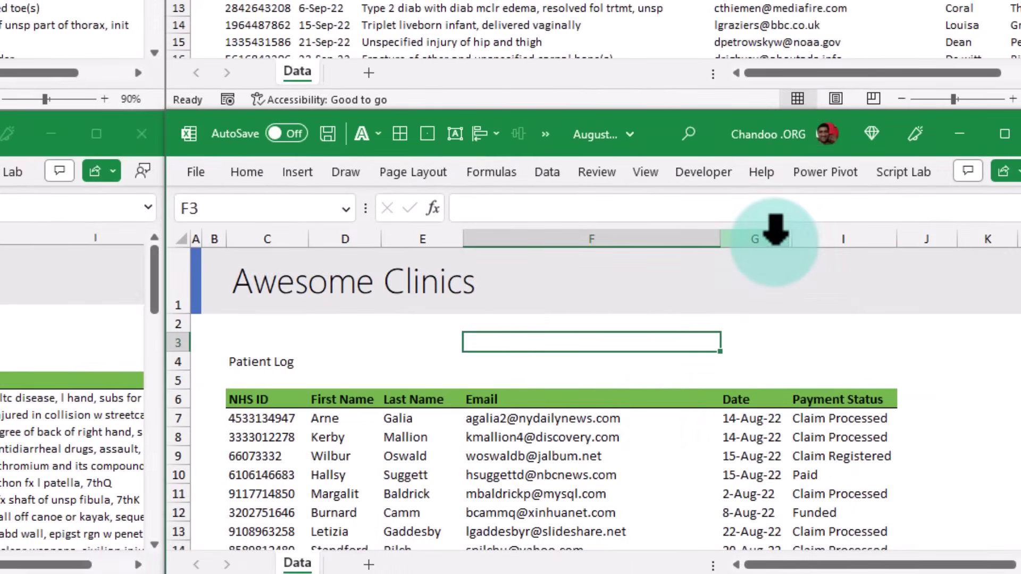
pyautogui.moveTo(775, 234); pyautogui.dragTo(840, 239)
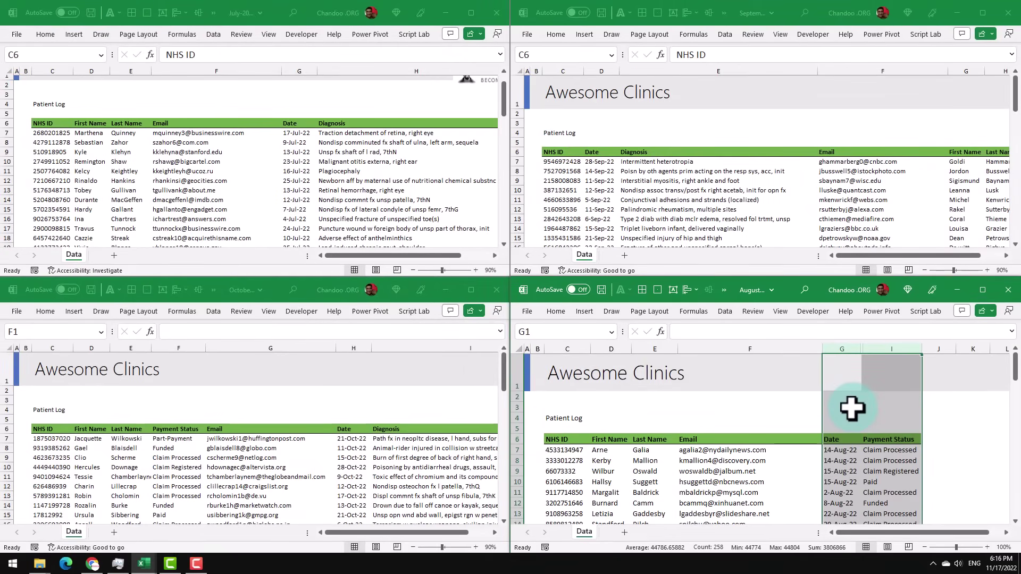
pyautogui.hotkey('ctrl', 'F6')
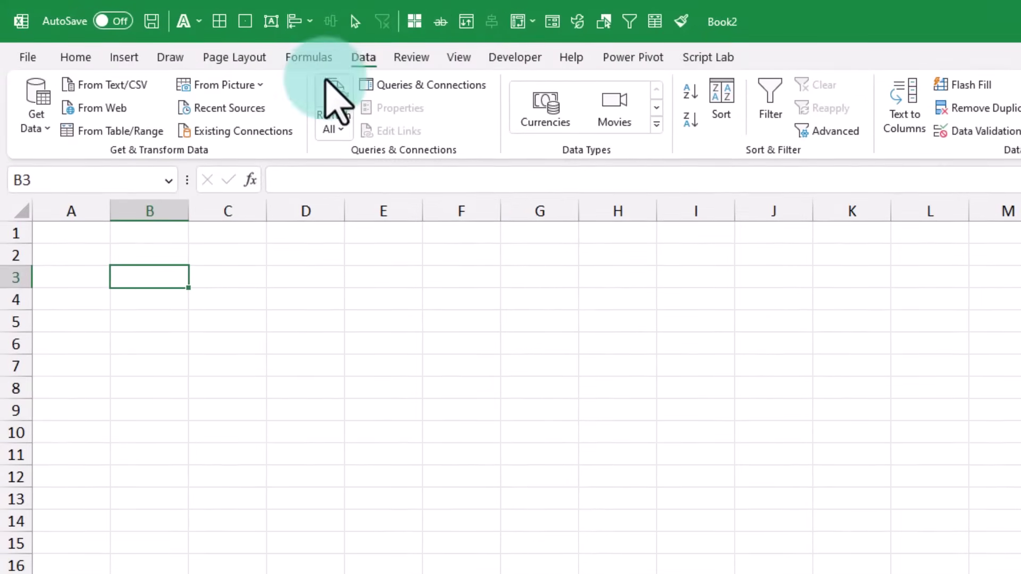
# - Start a From Folder import using the different order folder
pyautogui.click(35, 122)
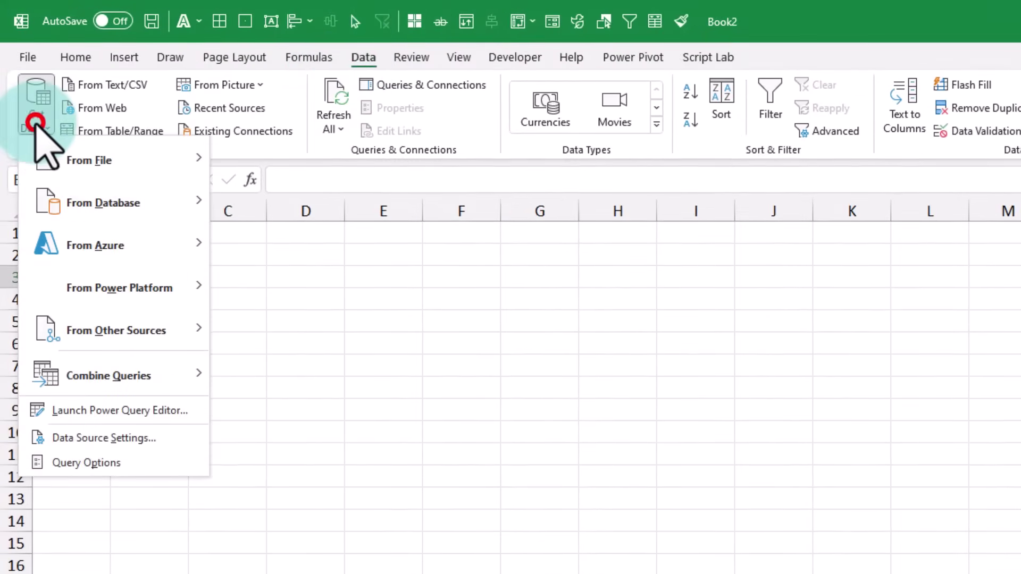
pyautogui.click(87, 159)
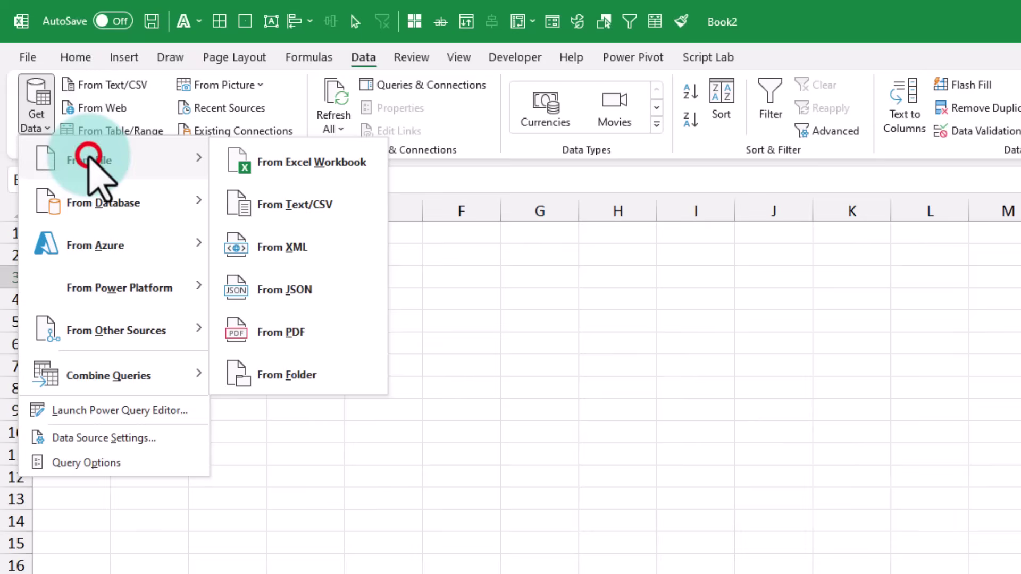
pyautogui.click(299, 382)
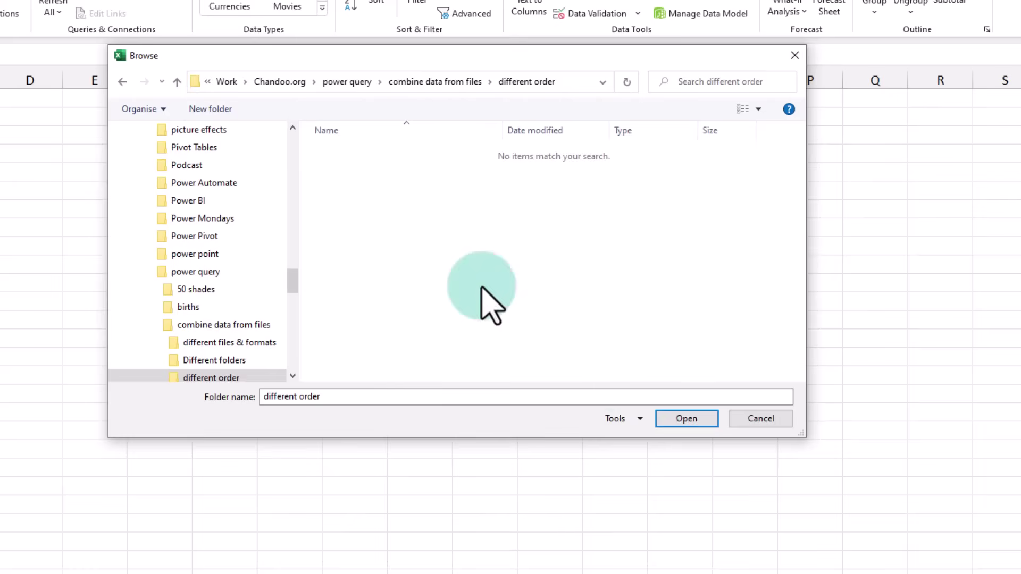
pyautogui.click(680, 419)
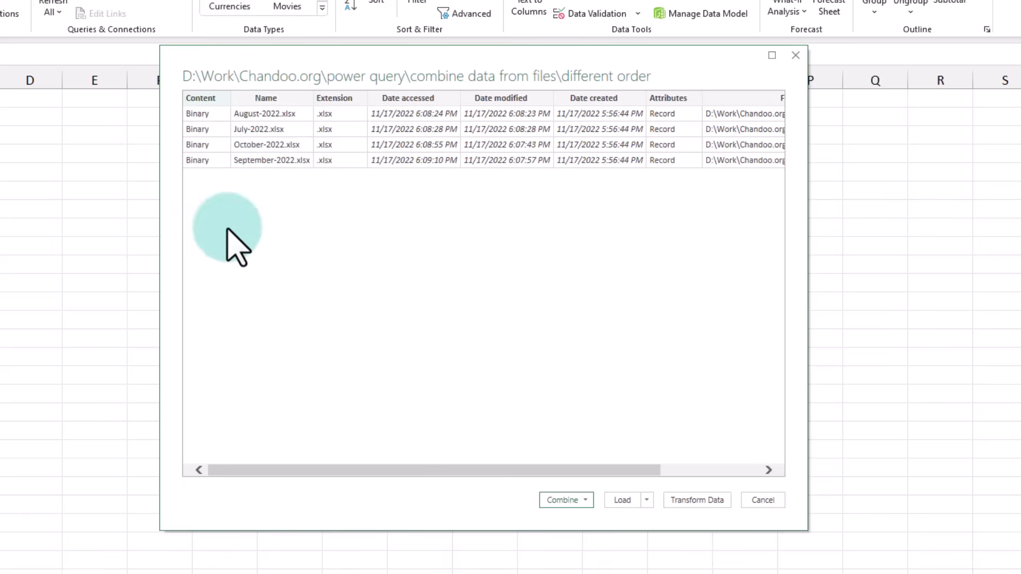
# - Combine & Transform the folder's files, using the Data sheet from each workbook
pyautogui.click(585, 500)
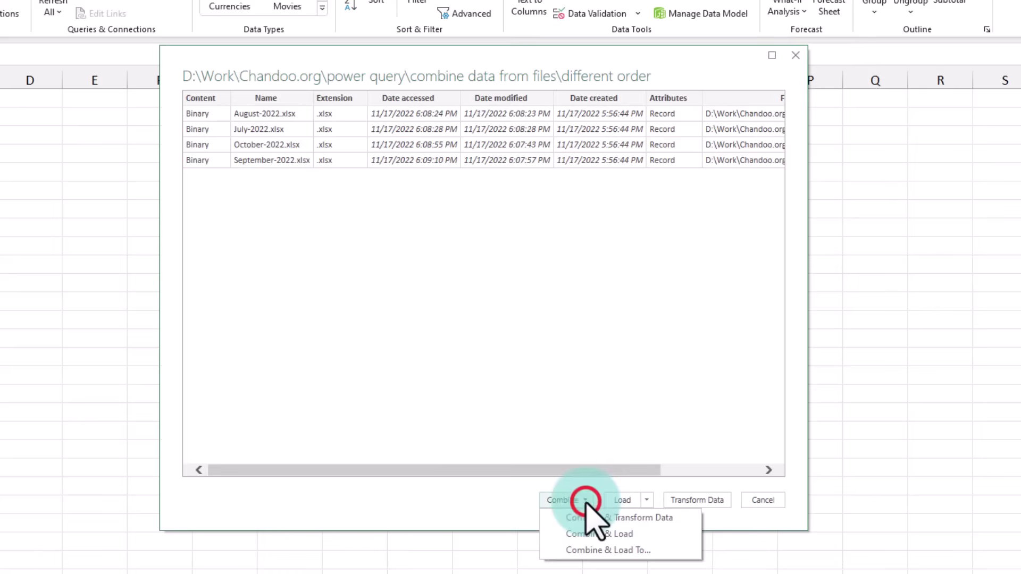
pyautogui.click(608, 518)
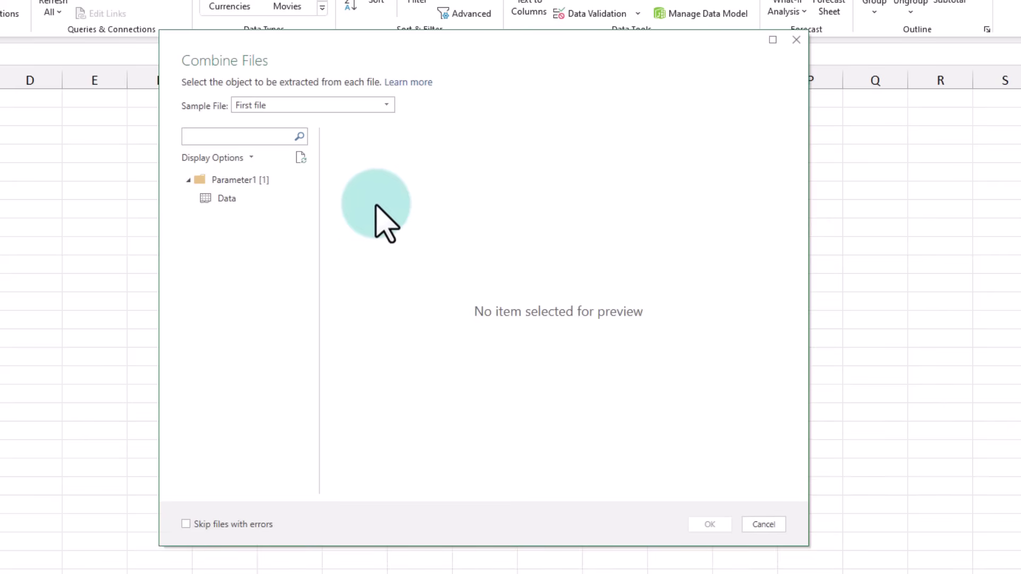
pyautogui.click(230, 202)
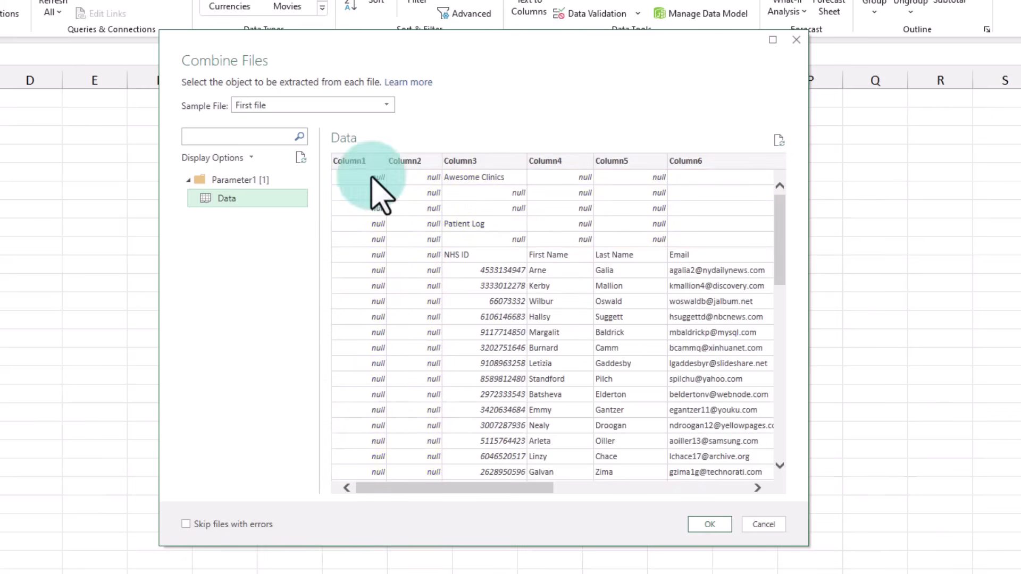
pyautogui.click(724, 525)
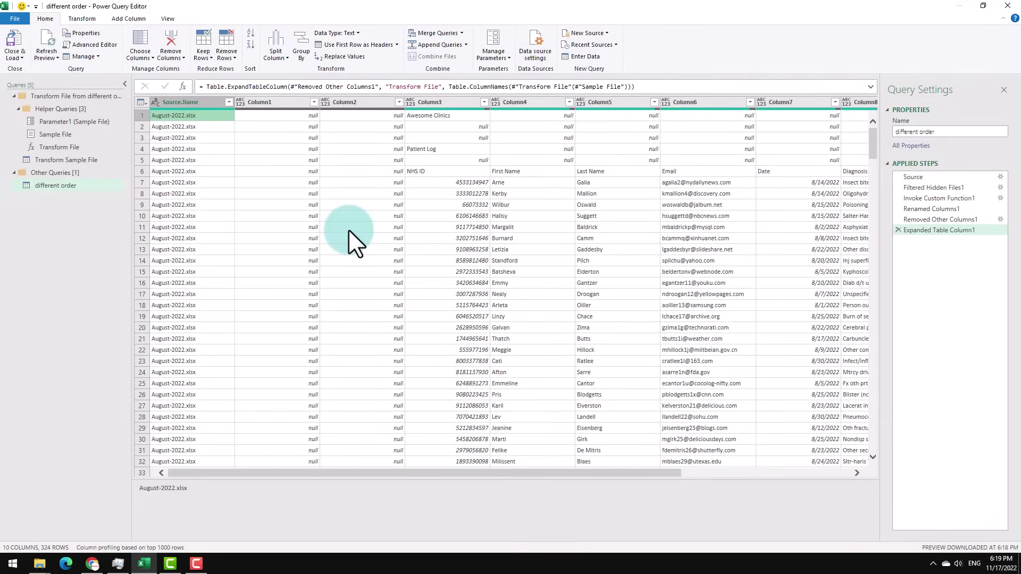
# - Select Column4 and scroll the combined table to compare rows from each monthly file
pyautogui.click(546, 101)
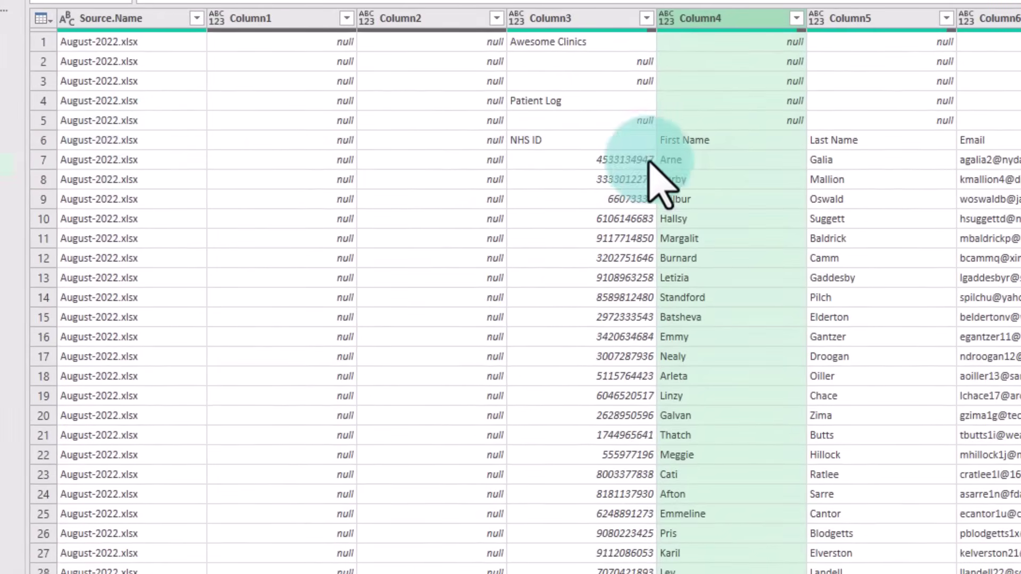
pyautogui.scroll(-20, 713, 372)
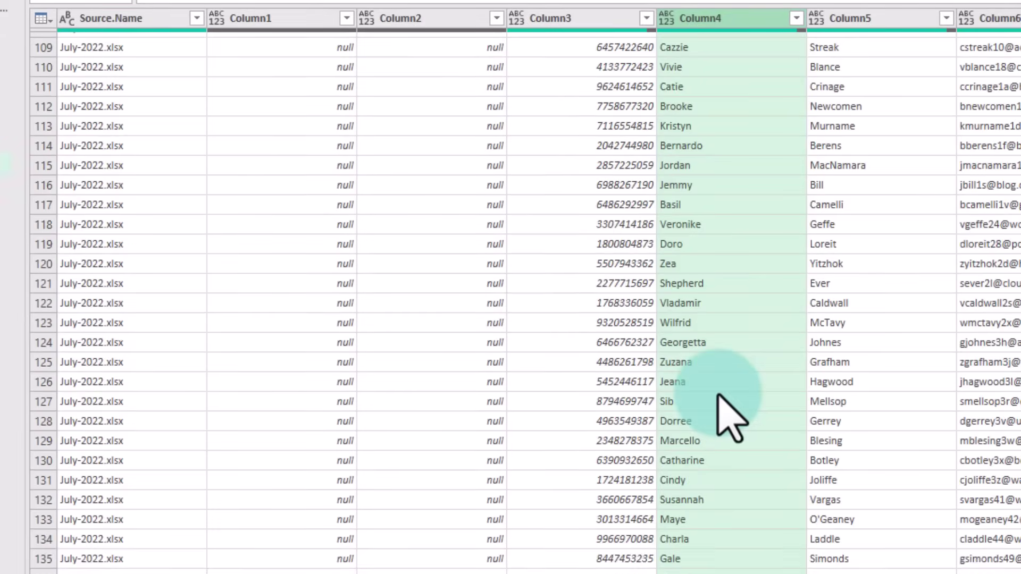
pyautogui.scroll(-20, 718, 396)
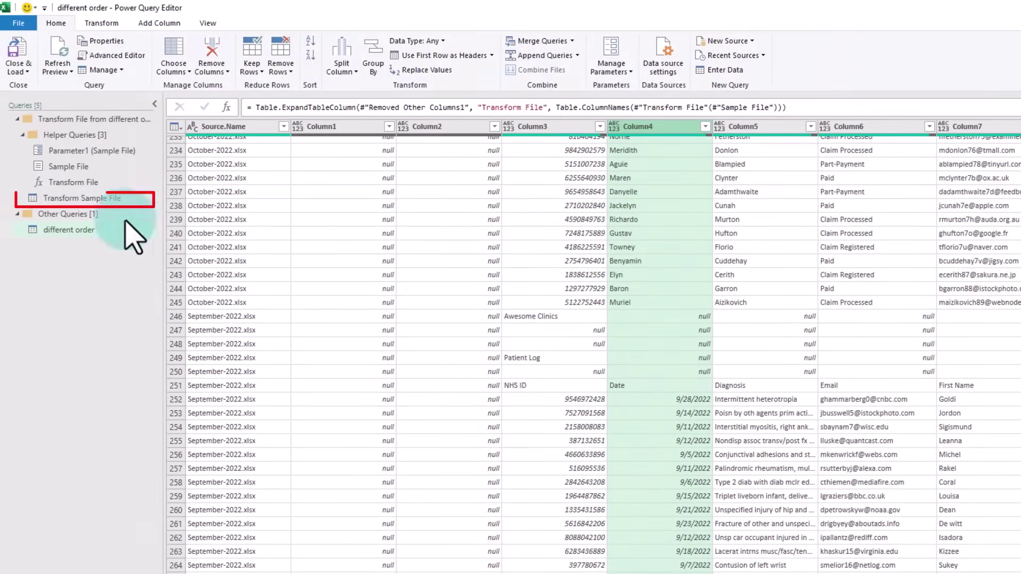
# - In Transform Sample File, delete the empty Column1 and Column2
pyautogui.click(102, 201)
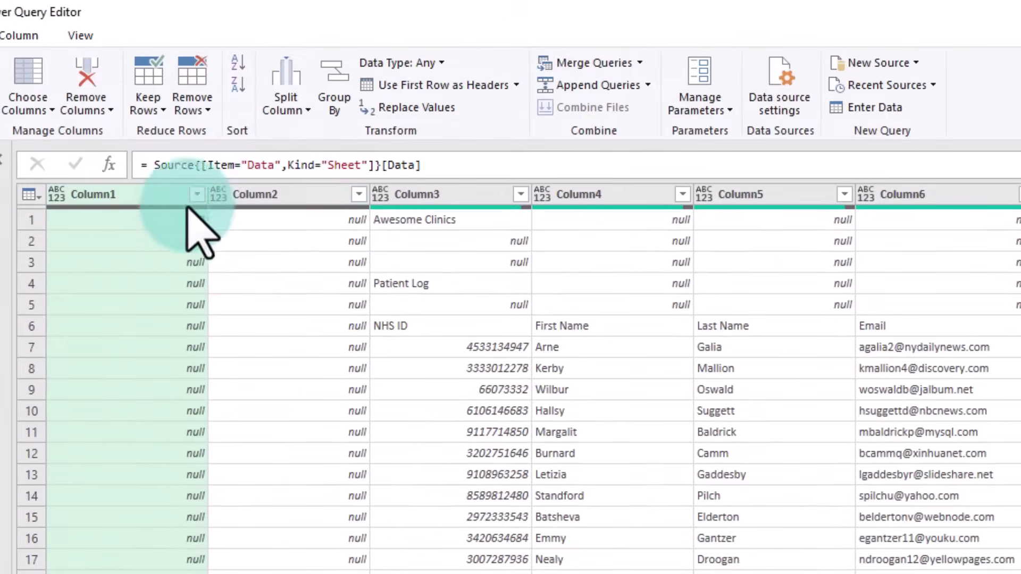
pyautogui.keyDown('ctrl'); pyautogui.click(262, 194); pyautogui.keyUp('ctrl')
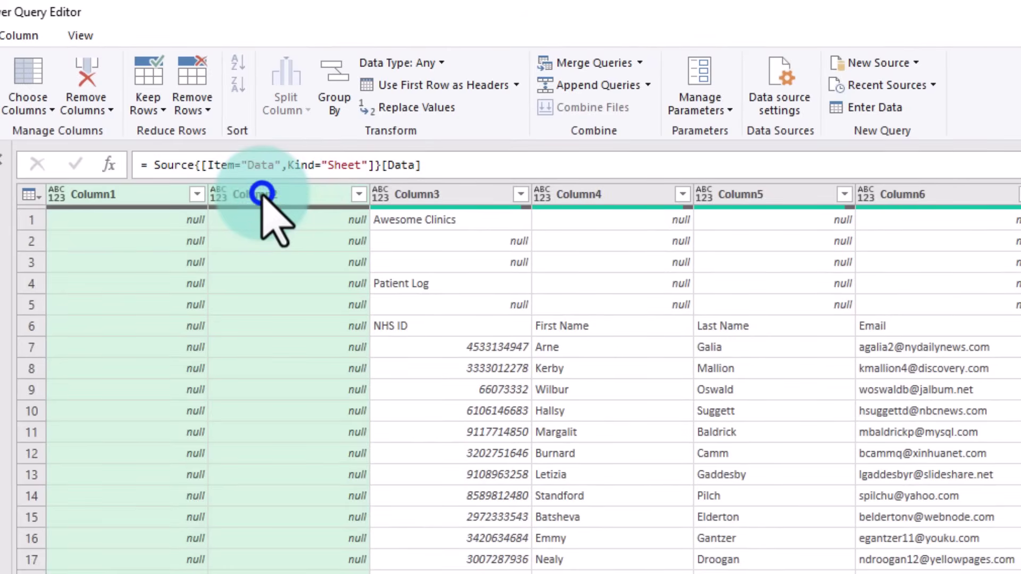
pyautogui.rightClick(262, 195)
pyautogui.click(314, 234)
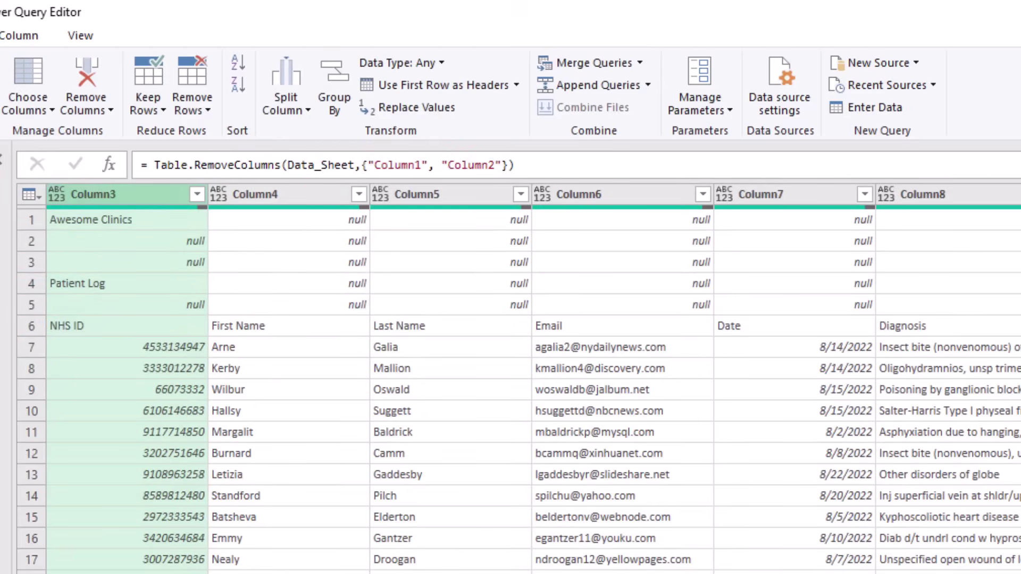
# - Remove the top 5 rows and promote the NHS ID row to column headers
pyautogui.click(190, 104)
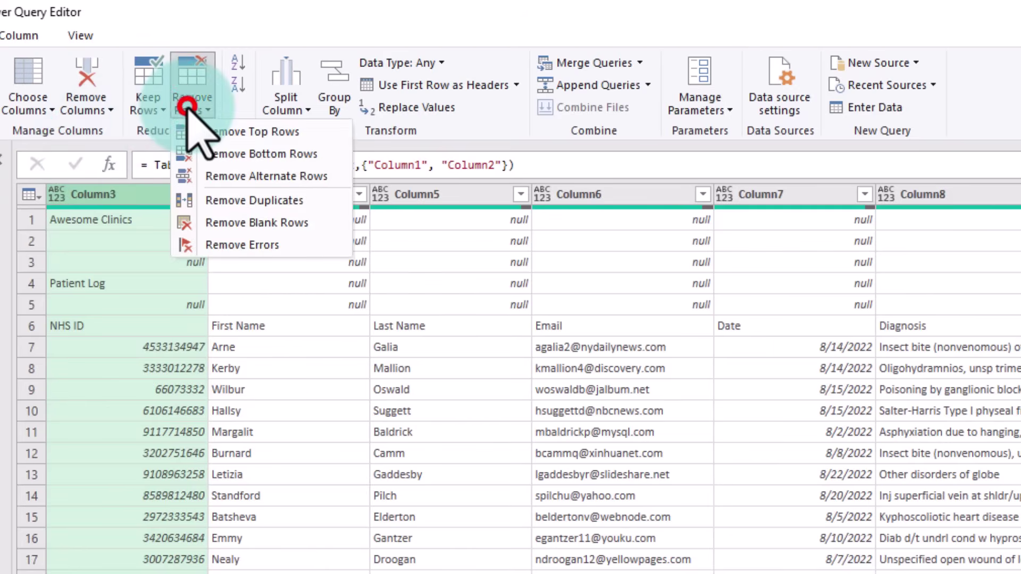
pyautogui.click(181, 106)
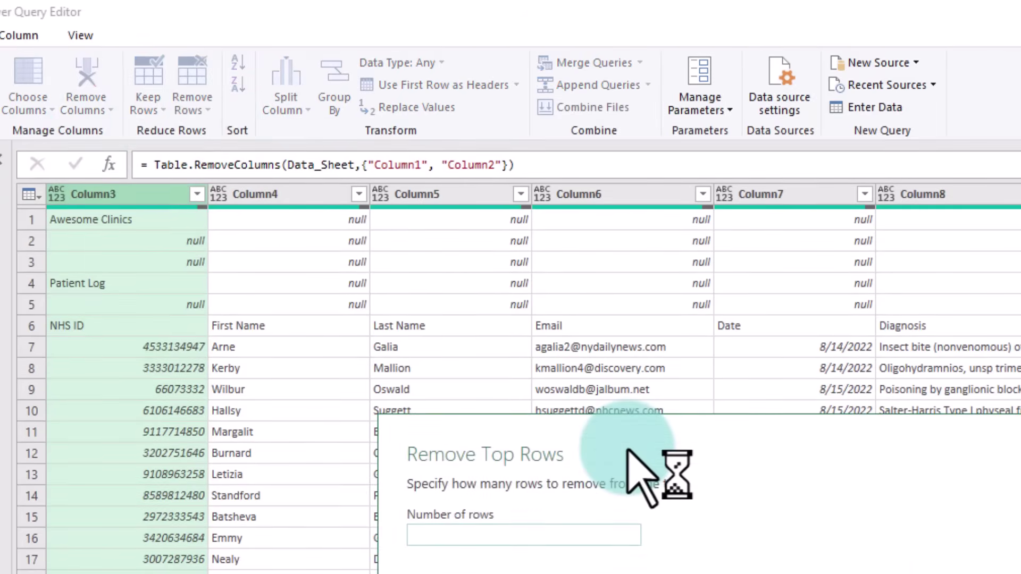
pyautogui.write('5')
pyautogui.click(957, 564)
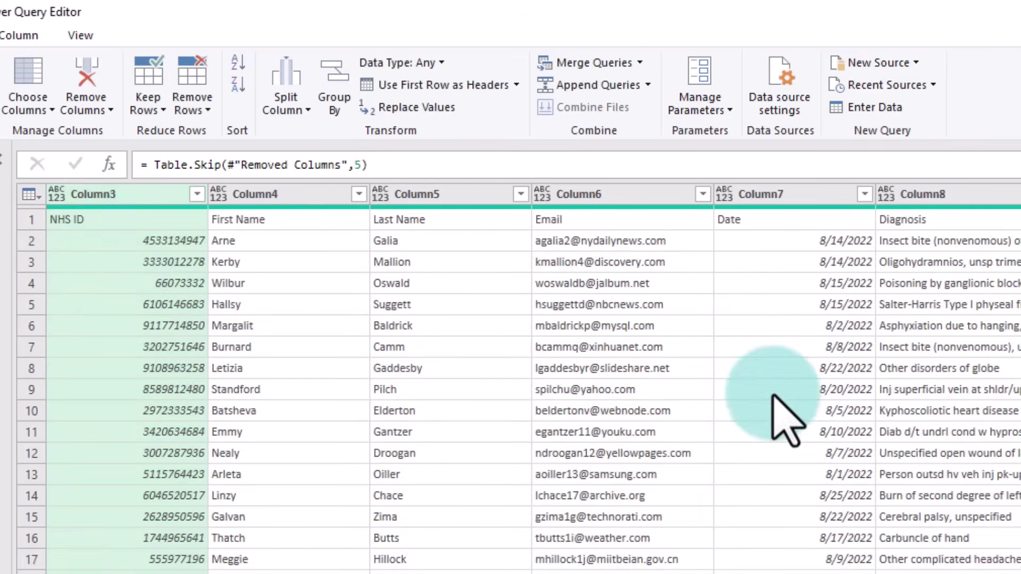
pyautogui.click(31, 219)
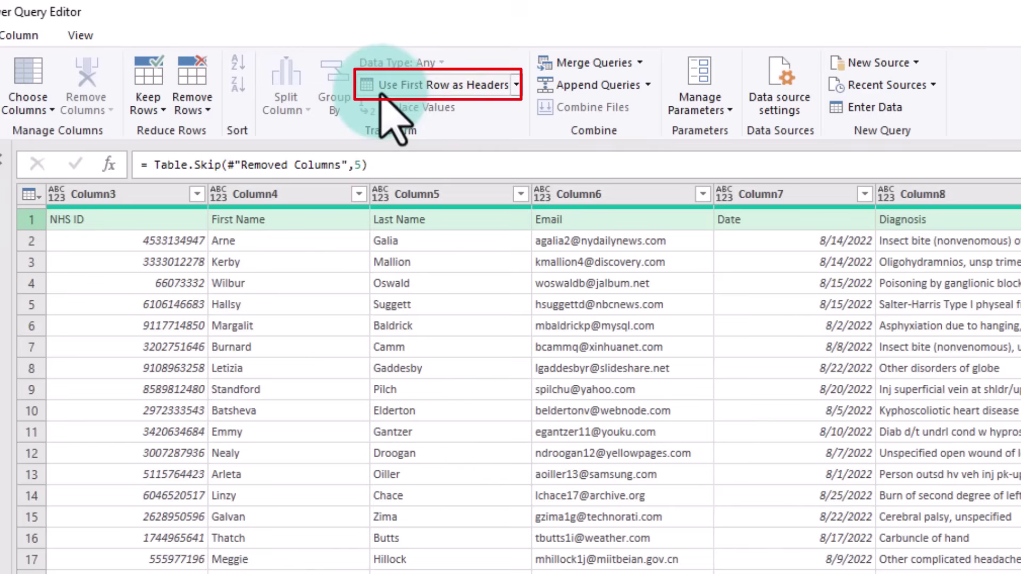
pyautogui.click(440, 87)
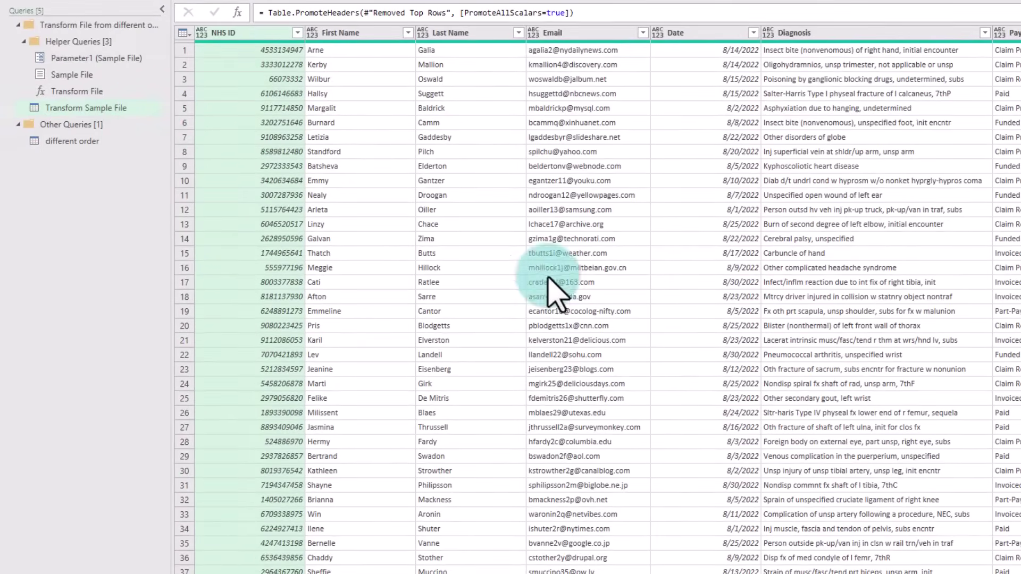
# - Scroll the different order query, comparing the NHS ID and First Name columns across files
pyautogui.click(74, 141)
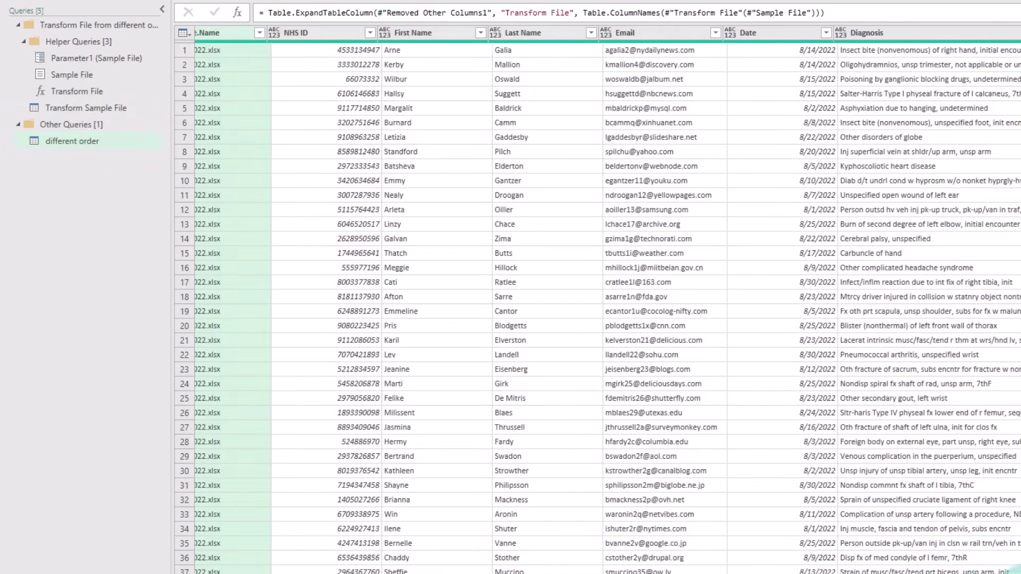
pyautogui.scroll(-20, 560, 251)
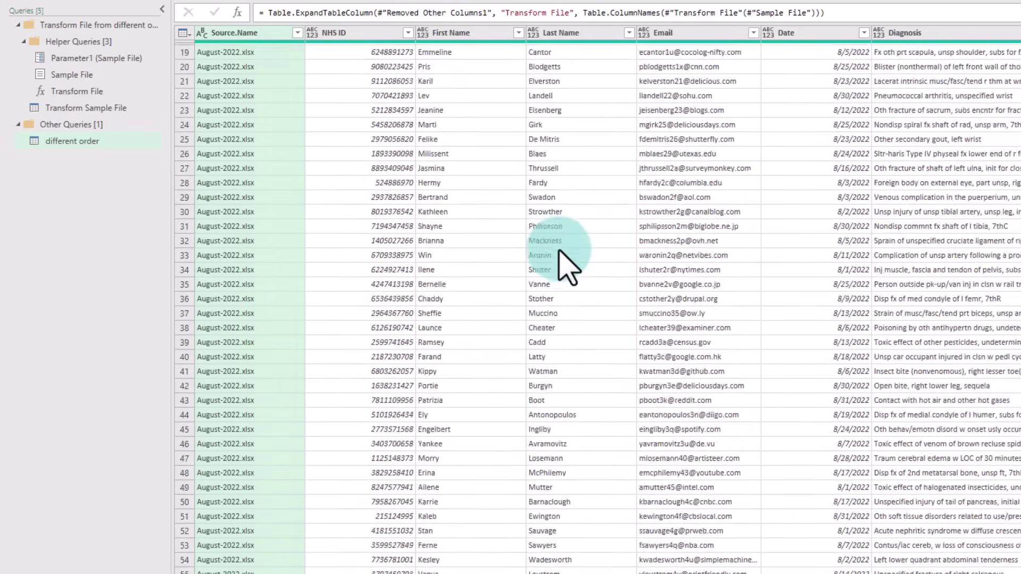
pyautogui.keyDown('ctrl'); pyautogui.click(365, 32); pyautogui.keyUp('ctrl')
pyautogui.click(462, 33)
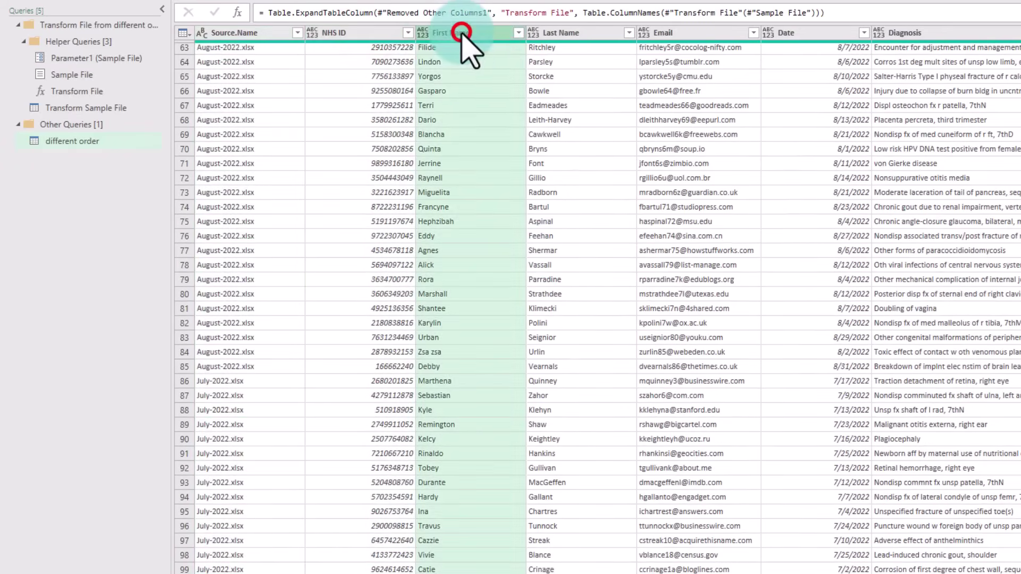
pyautogui.click(376, 33)
pyautogui.scroll(-10, 396, 198)
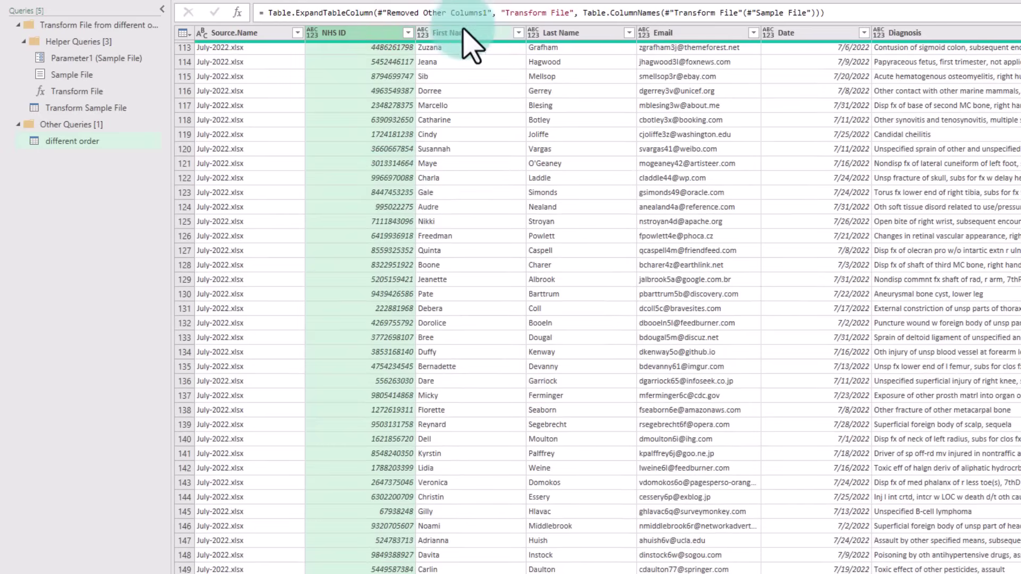
pyautogui.click(462, 33)
pyautogui.scroll(-15, 492, 192)
pyautogui.scroll(-11, 491, 195)
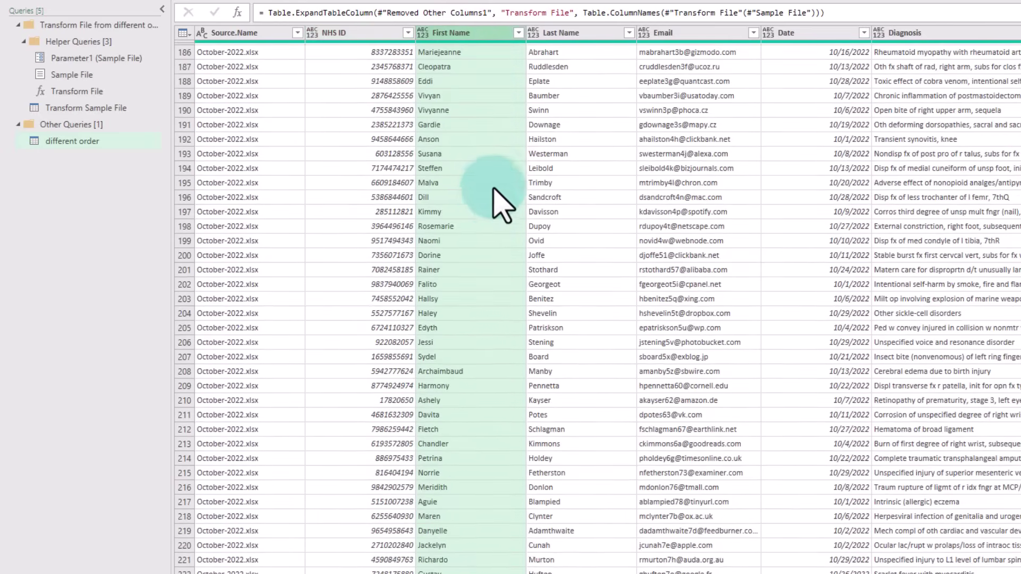
pyautogui.scroll(-20, 500, 204)
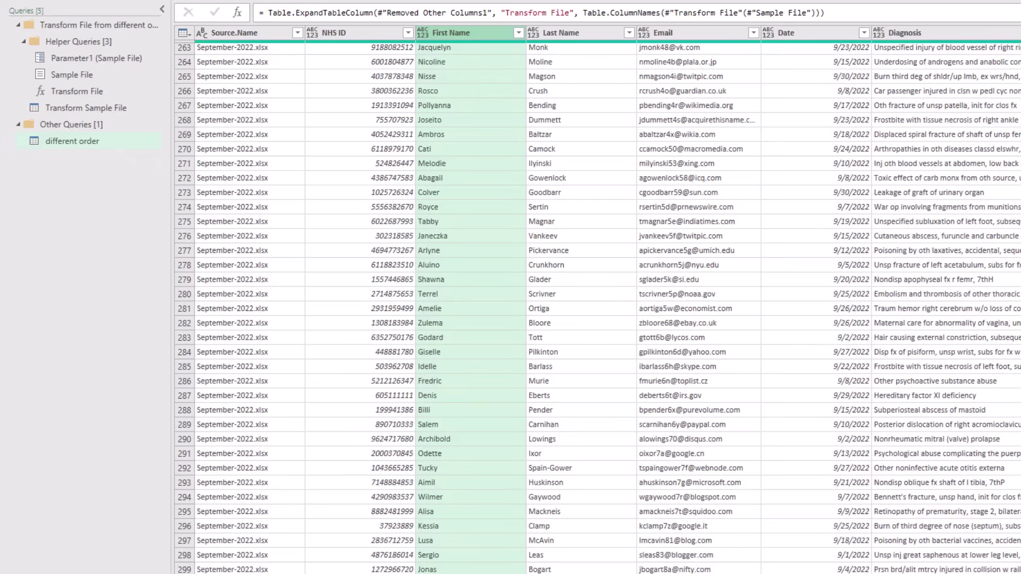
# - Return to the table's top, then select the four monthly workbooks in File Explorer
pyautogui.click(790, 64)
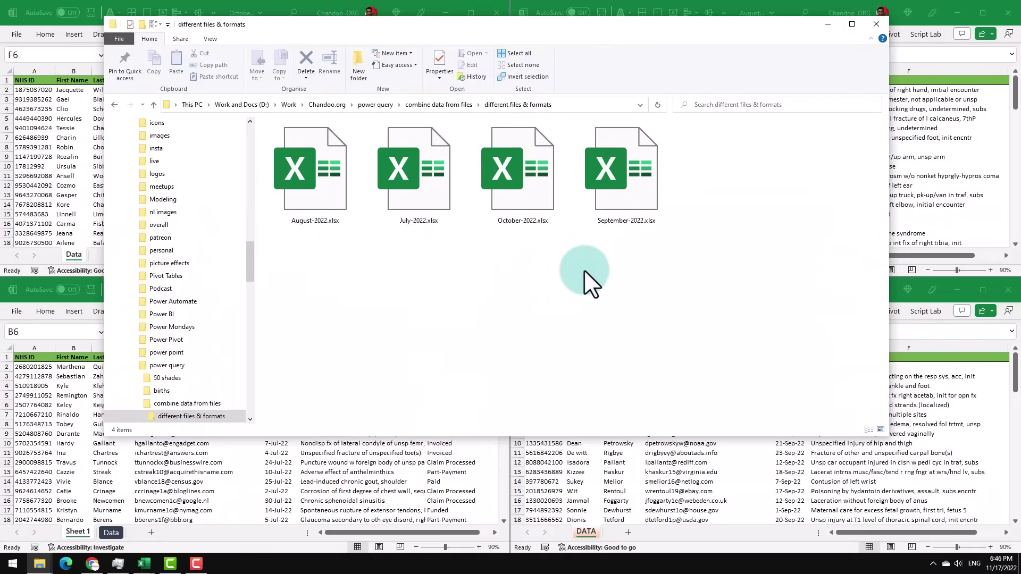
pyautogui.moveTo(605, 260); pyautogui.dragTo(262, 171)
pyautogui.click(588, 360)
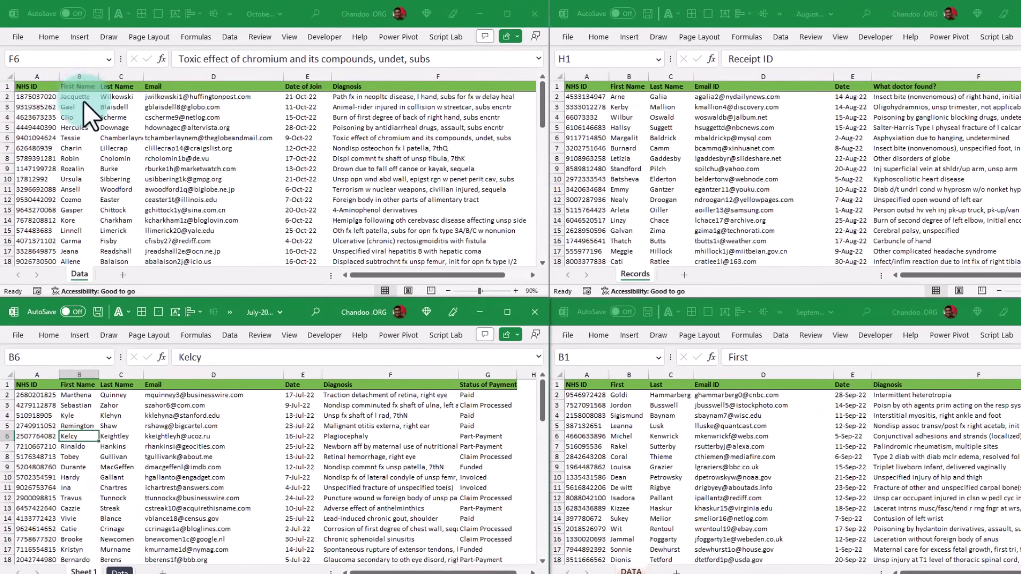
# - Inspect the October, September and August workbook windows, starting with October's First Name column
pyautogui.click(79, 76)
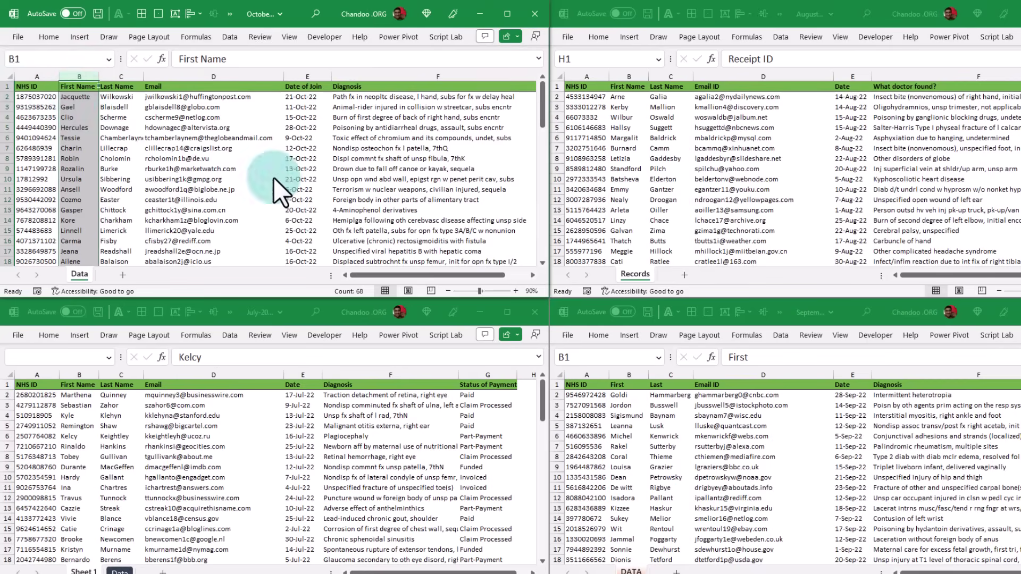
pyautogui.click(618, 385)
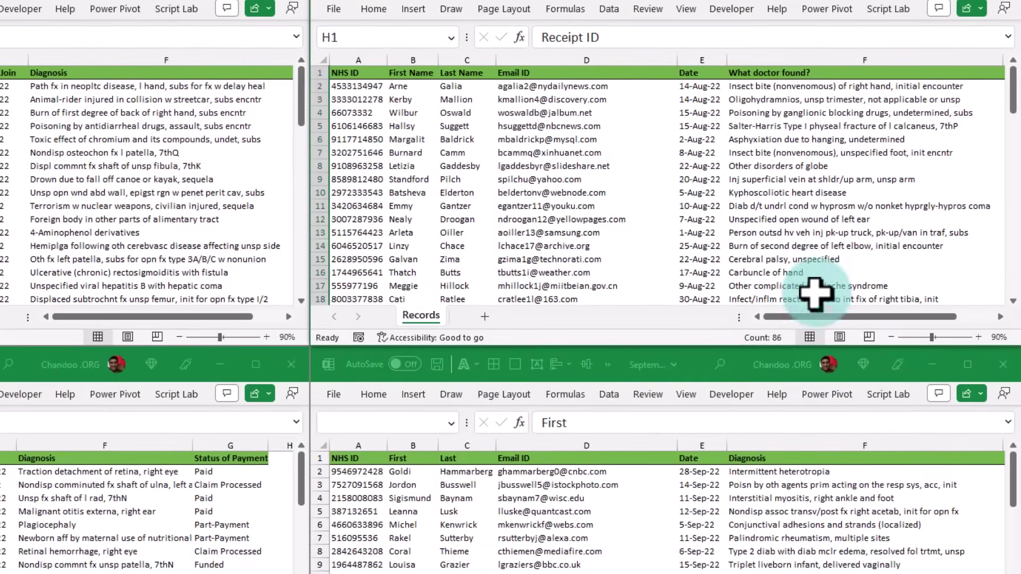
pyautogui.click(965, 276)
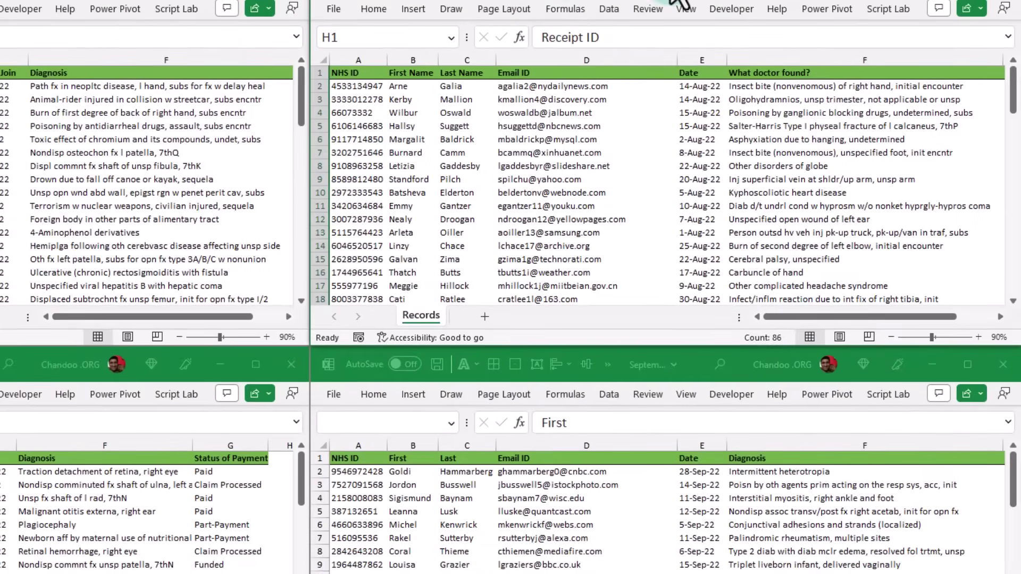
# - Check August's headers, then its empty Data sheet and Sheet 1's patient table
pyautogui.moveTo(814, 317); pyautogui.dragTo(911, 323)
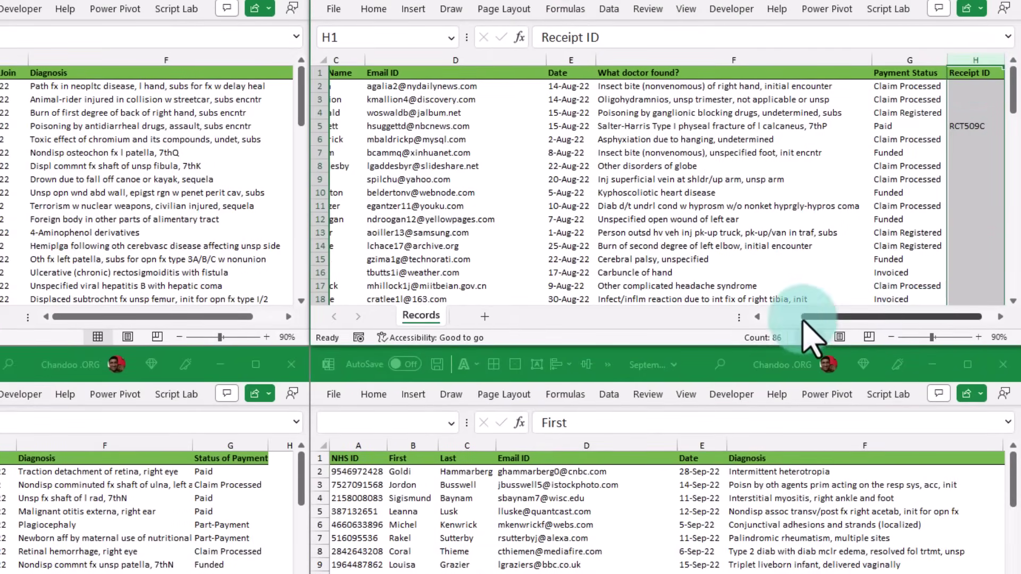
pyautogui.click(775, 318)
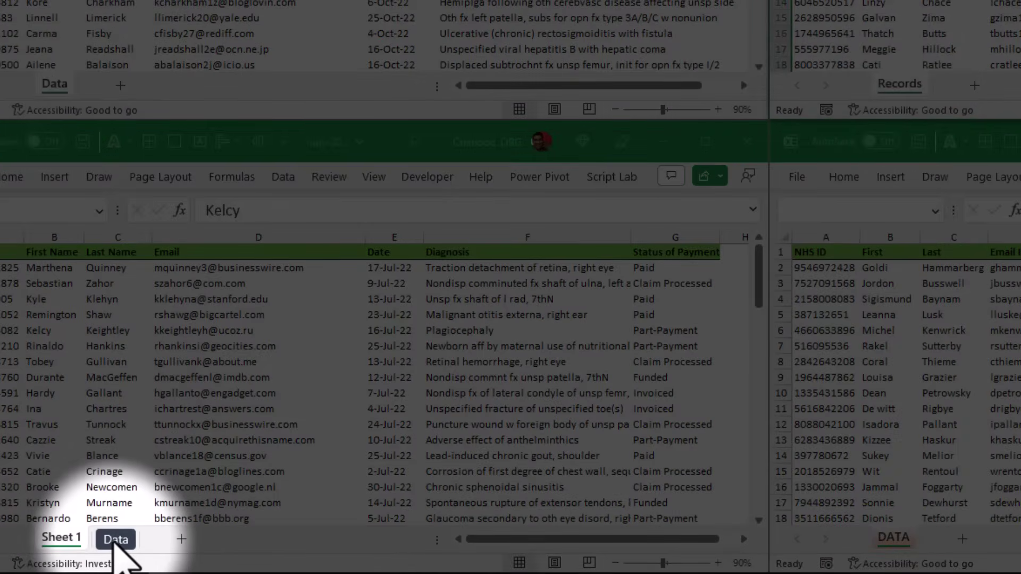
pyautogui.click(115, 540)
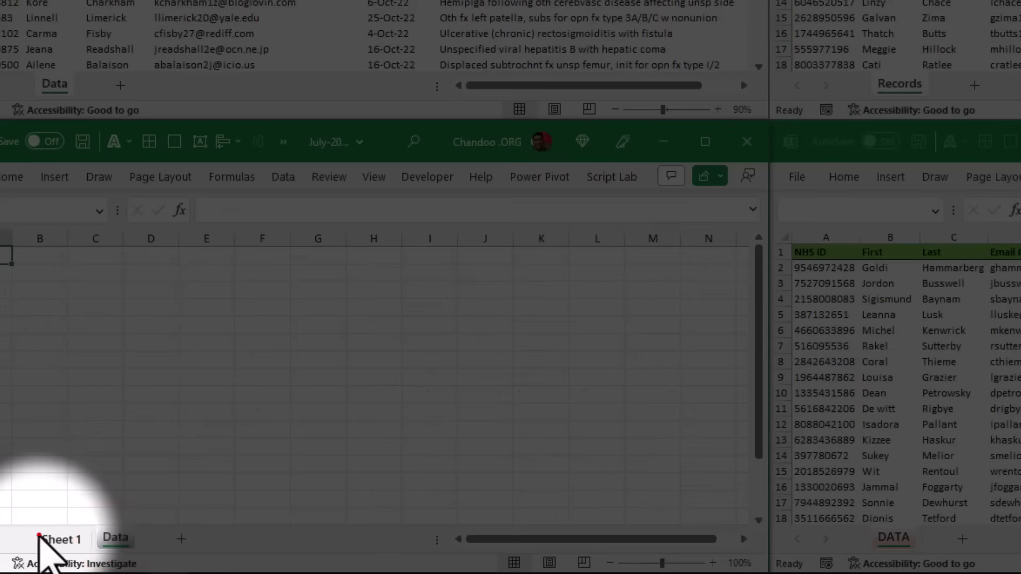
pyautogui.click(39, 538)
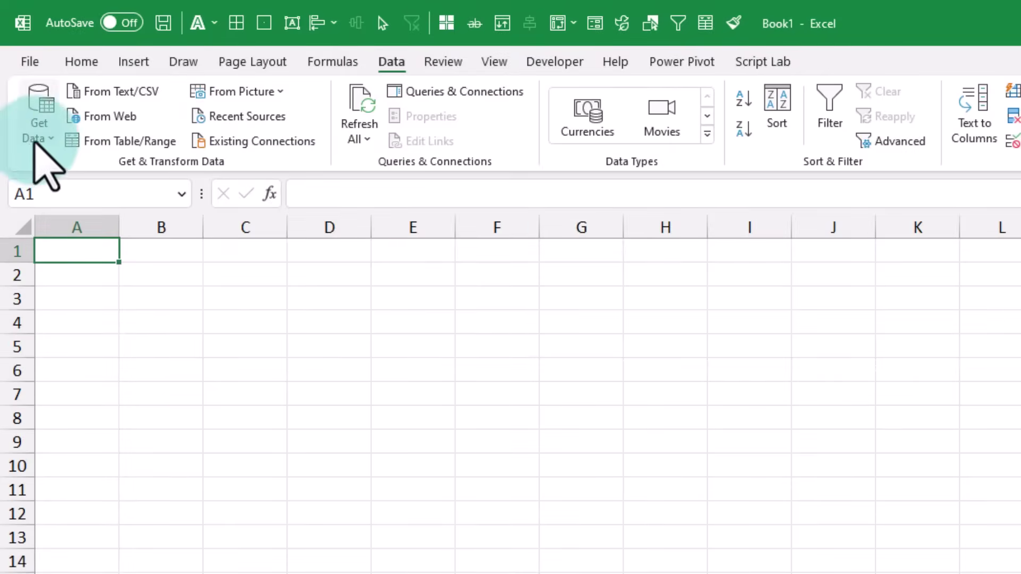
# - Start a From Folder import using the different files & formats folder
pyautogui.click(36, 138)
pyautogui.click(106, 173)
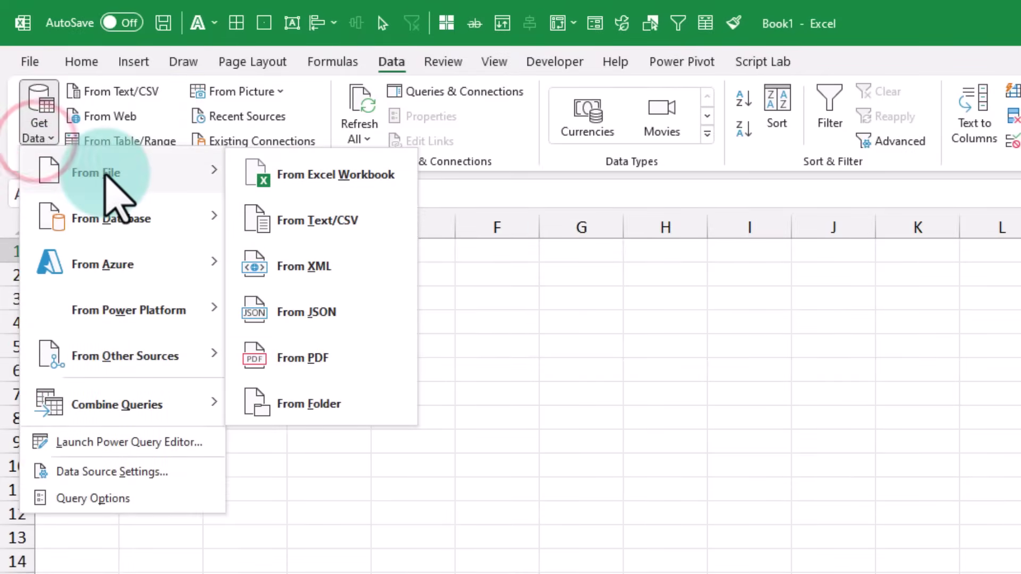
pyautogui.click(317, 396)
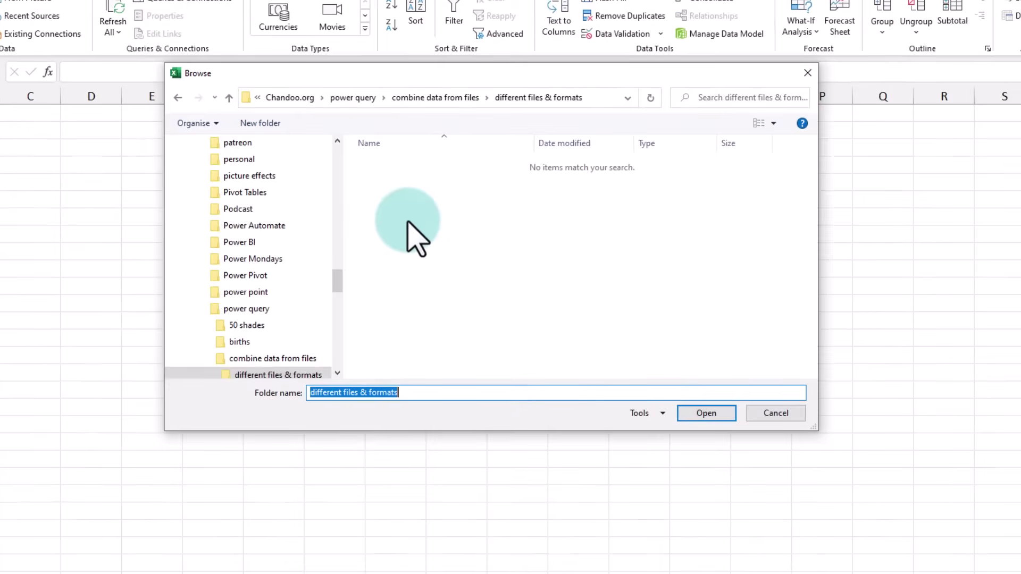
pyautogui.click(703, 411)
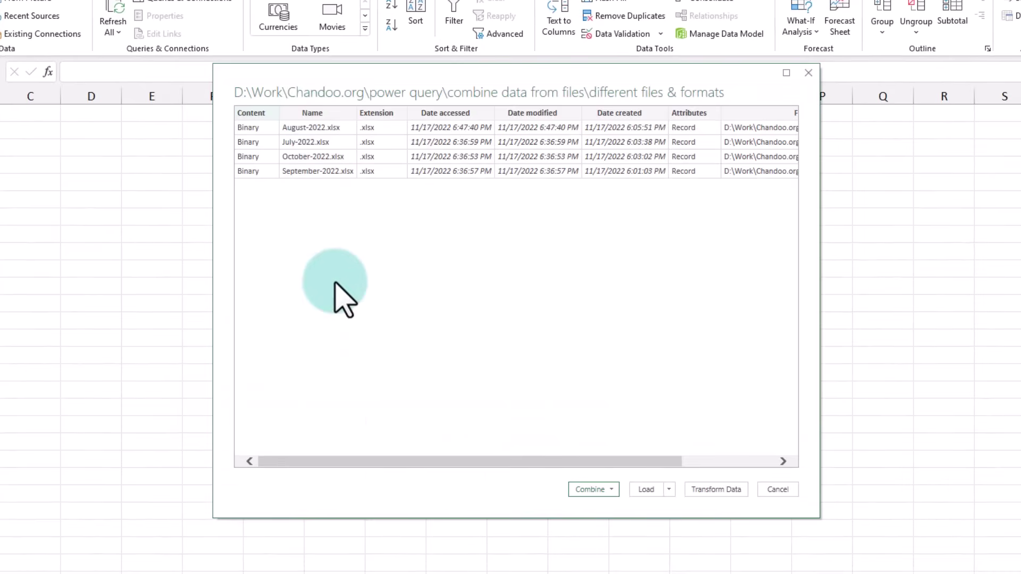
# - Combine & Transform the files, using each workbook's Records sheet
pyautogui.click(611, 493)
pyautogui.click(680, 507)
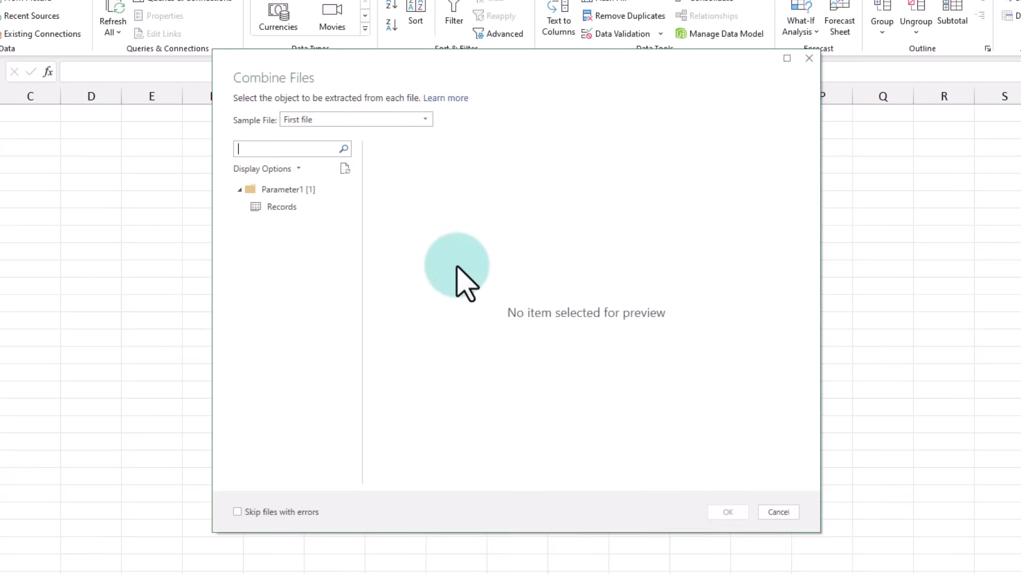
pyautogui.click(292, 208)
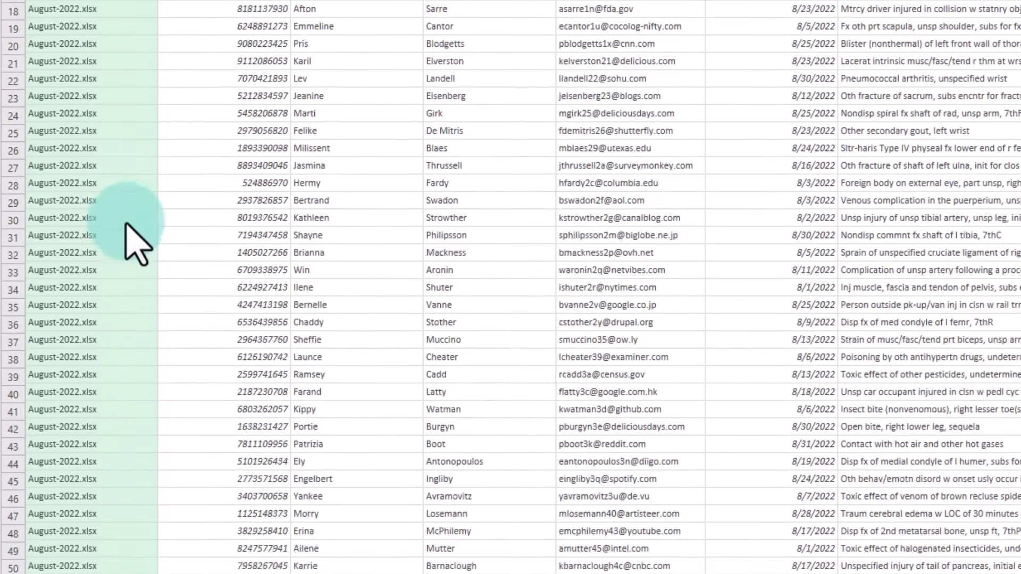
# - Open Transform Sample File, preview its Source and Navigation steps, and delete Navigation
pyautogui.scroll(-10, 126, 224)
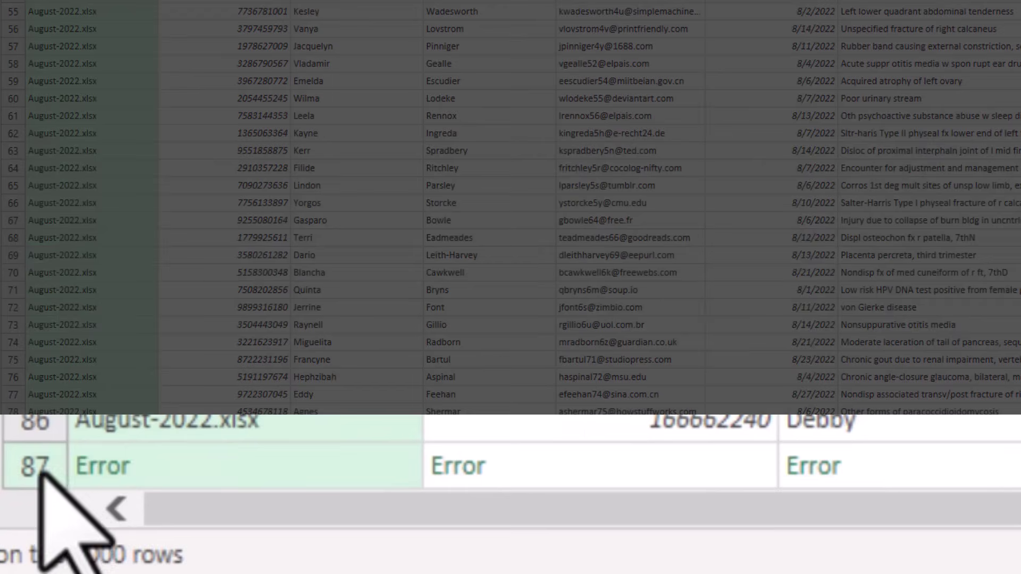
pyautogui.scroll(13, 152, 466)
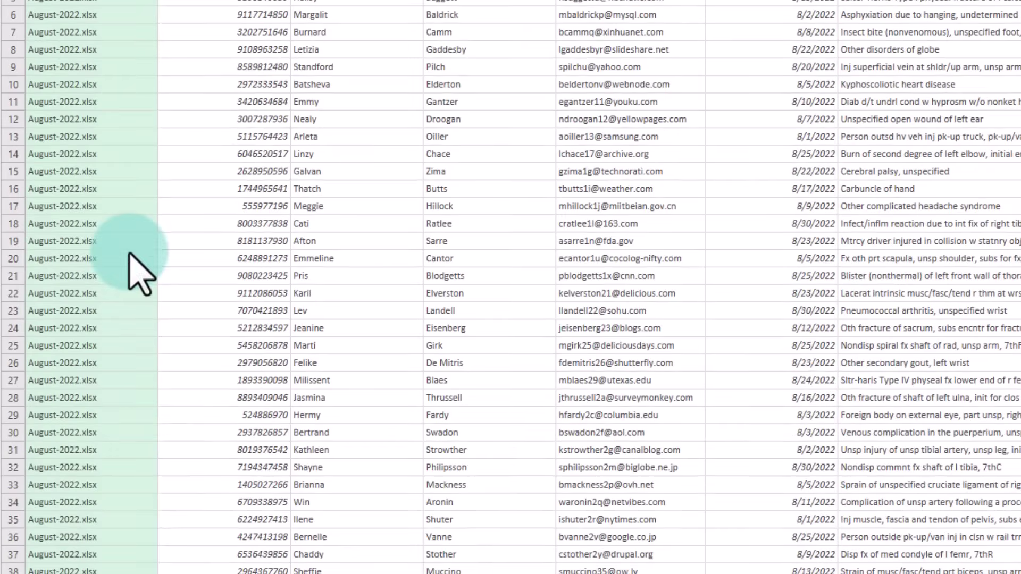
pyautogui.scroll(2, 148, 282)
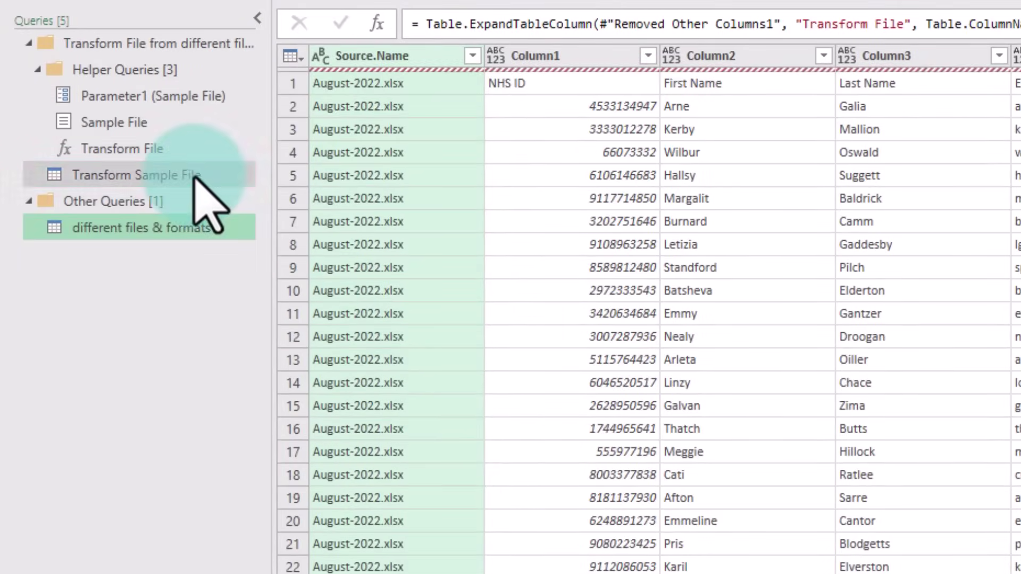
pyautogui.click(198, 175)
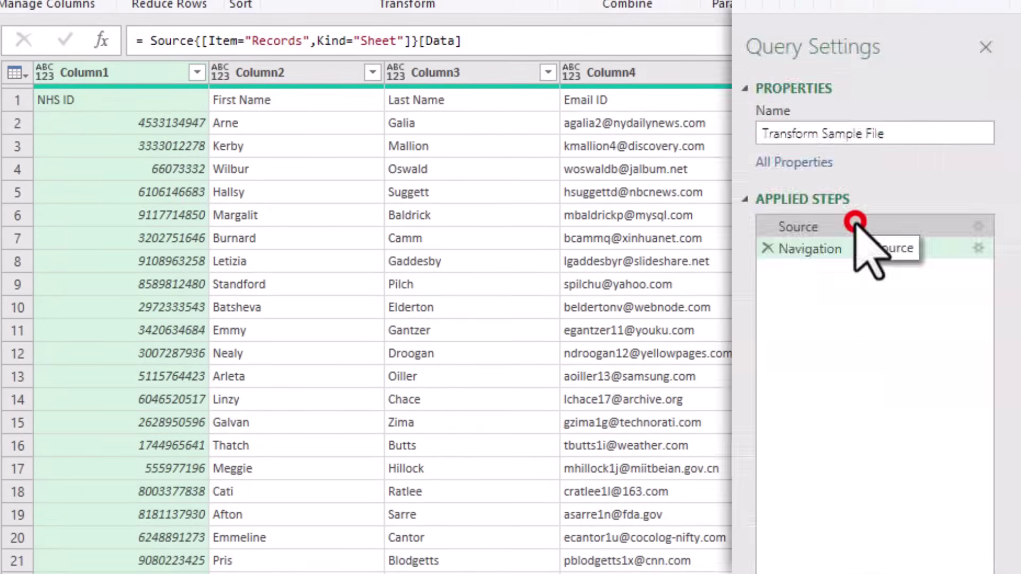
pyautogui.click(855, 222)
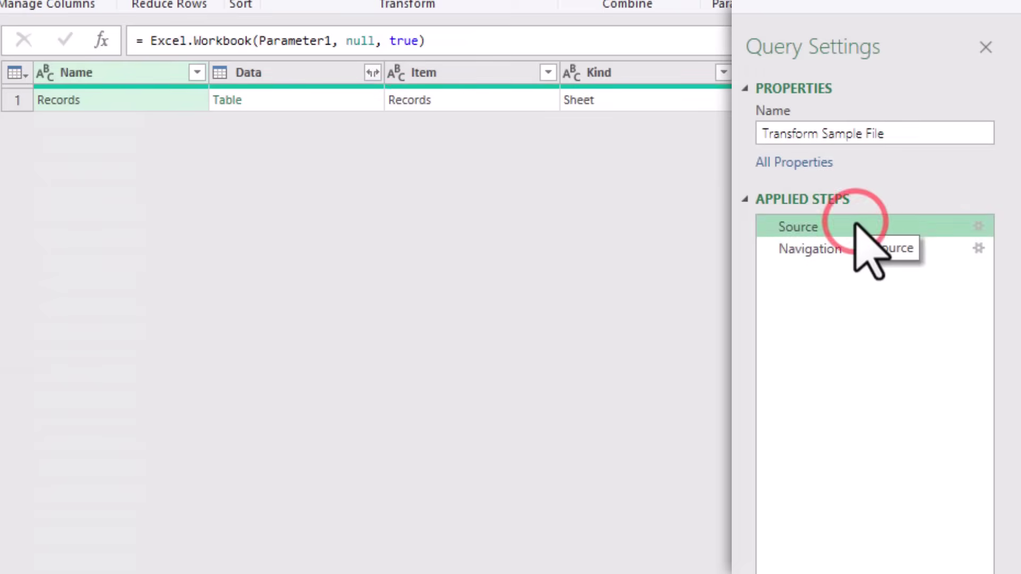
pyautogui.click(842, 250)
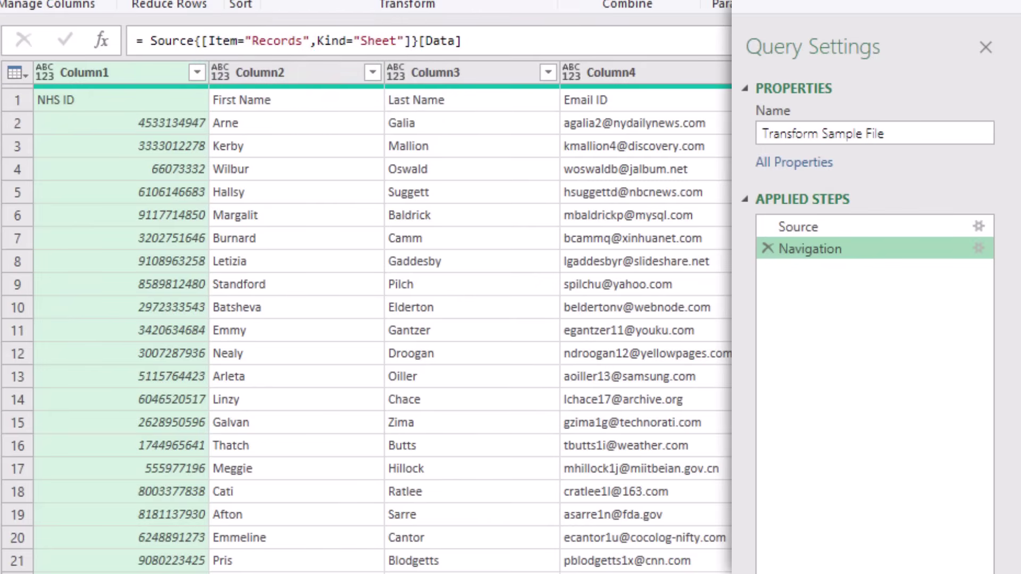
pyautogui.click(767, 248)
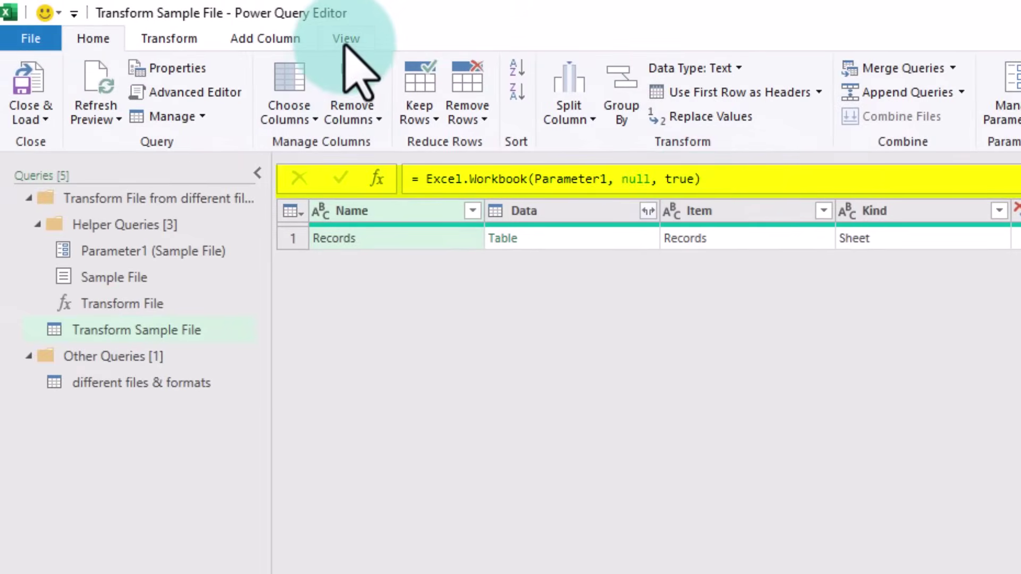
# - Add a custom step after Source with the formula = Source[Data]{0}
pyautogui.click(344, 40)
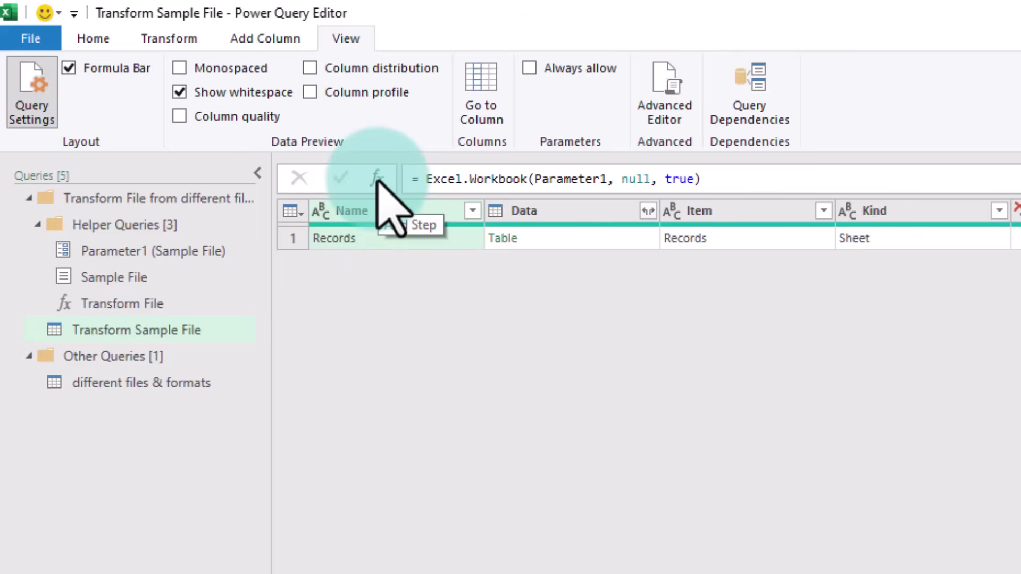
pyautogui.click(377, 179)
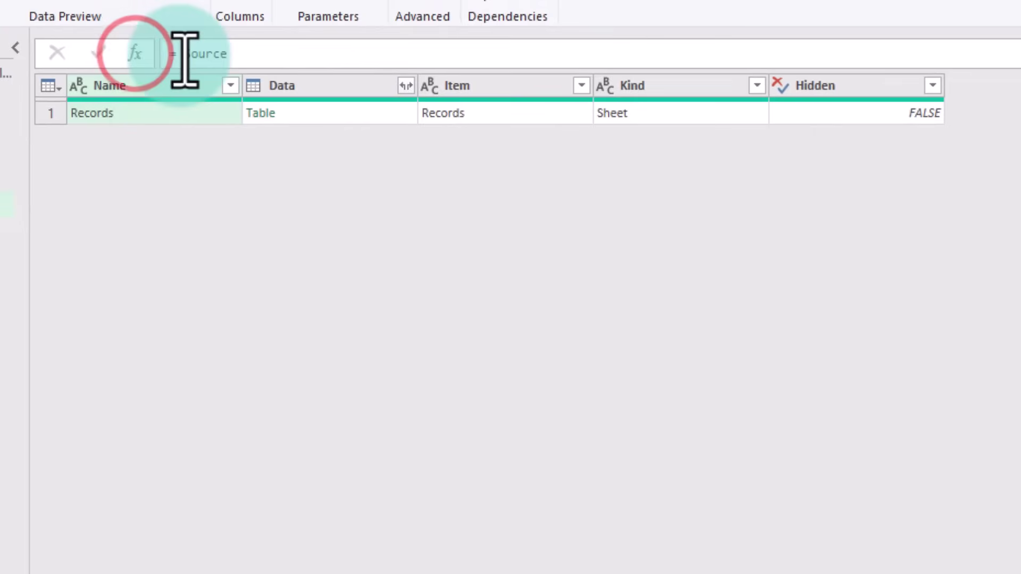
pyautogui.click(242, 53)
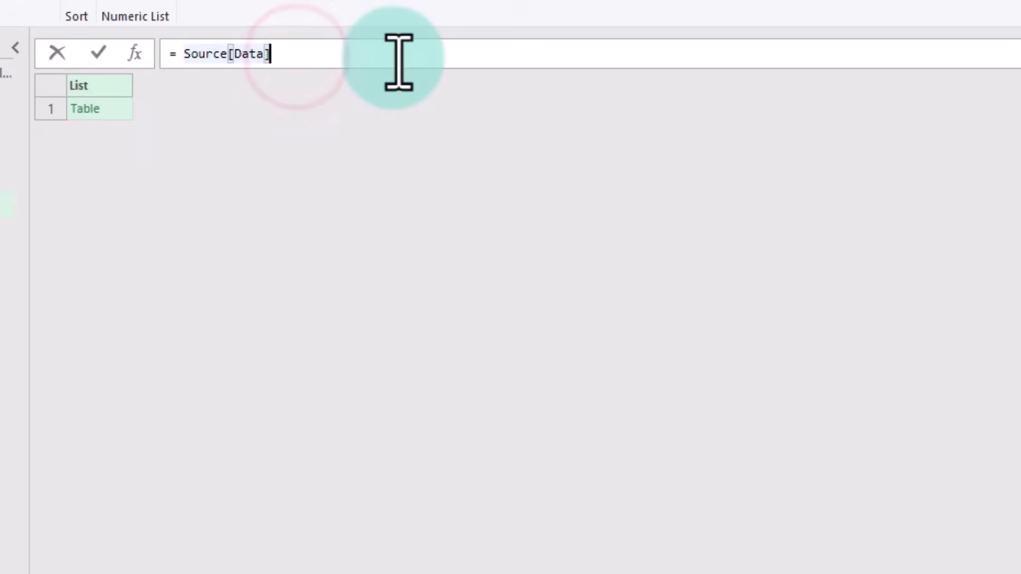
pyautogui.write('{')
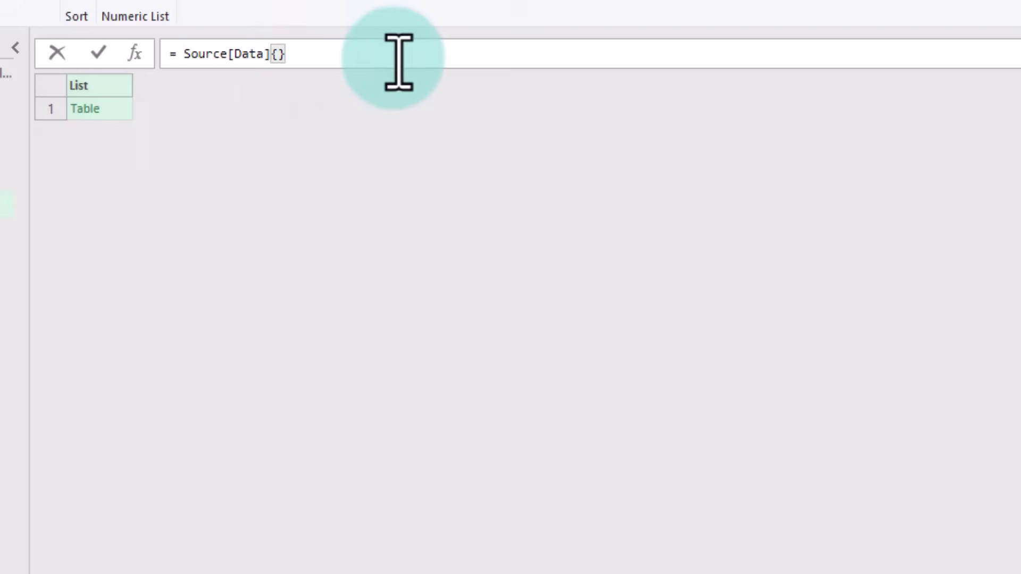
pyautogui.write('0')
pyautogui.press('Return')
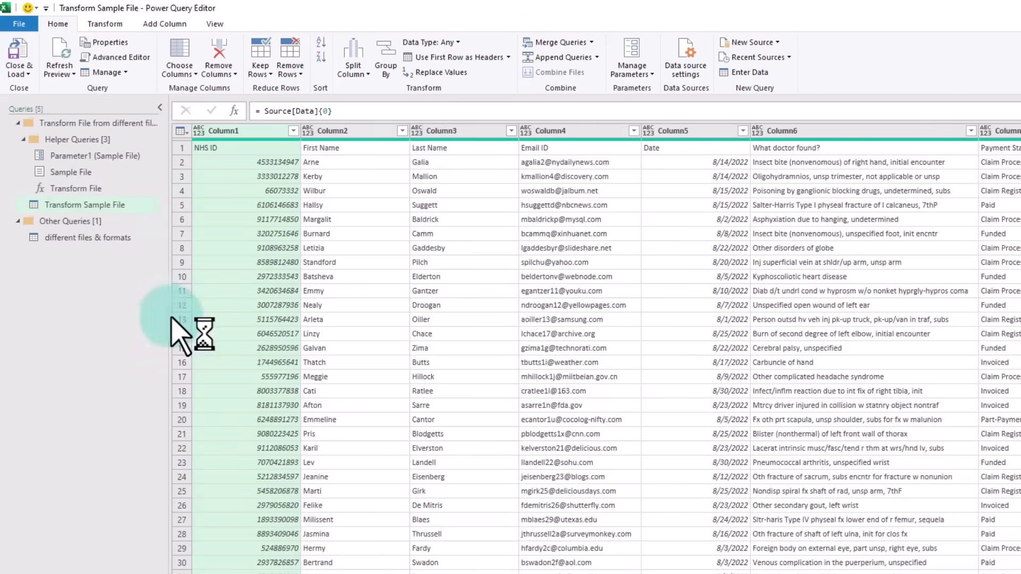
pyautogui.click(101, 239)
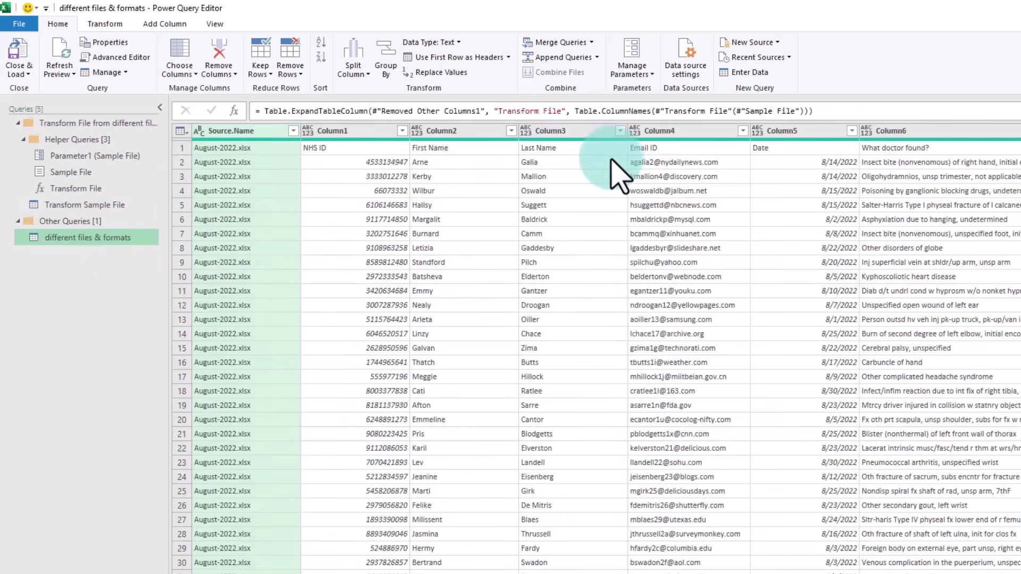
pyautogui.scroll(-20, 372, 258)
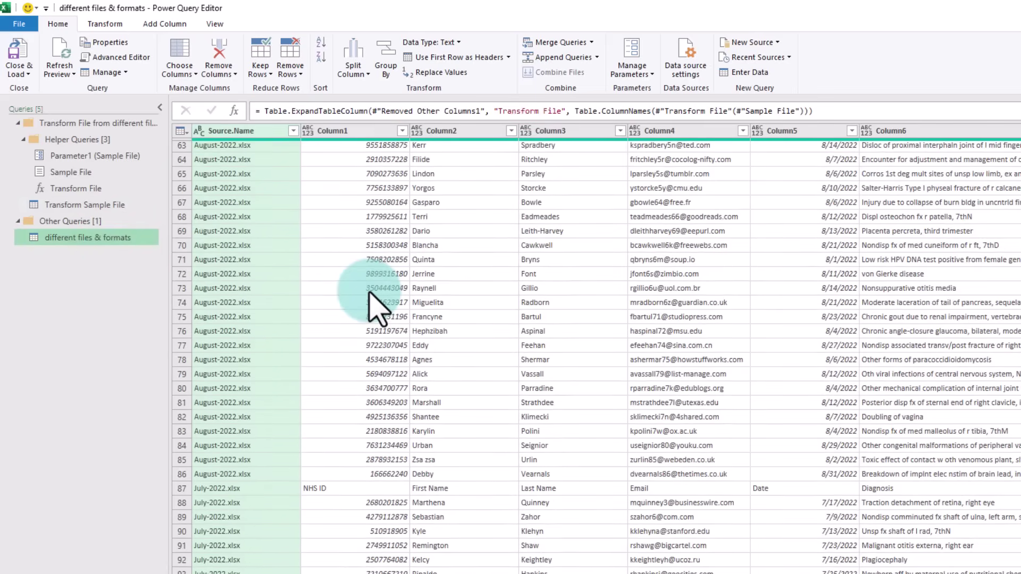
pyautogui.scroll(-20, 265, 462)
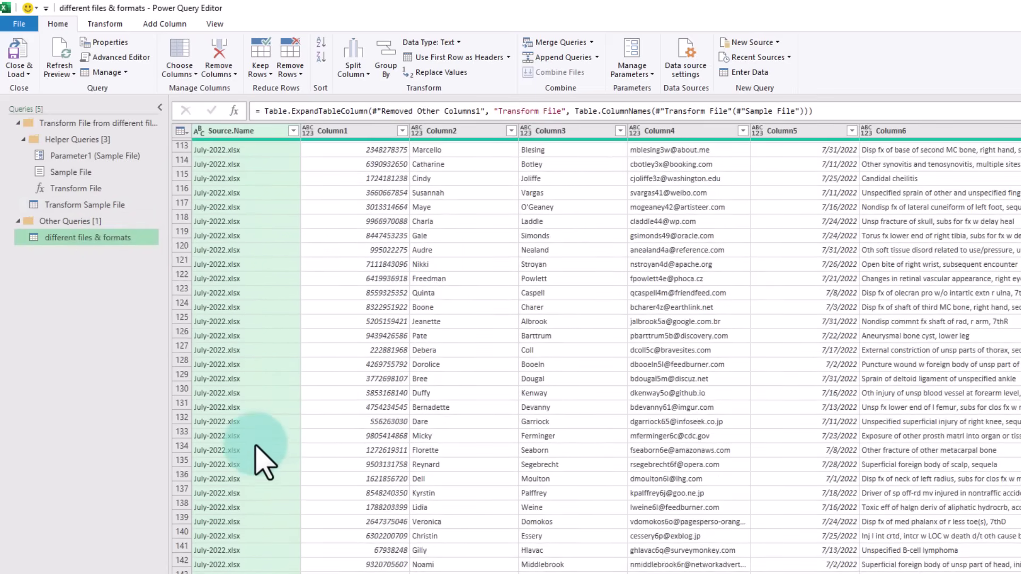
pyautogui.scroll(-20, 264, 461)
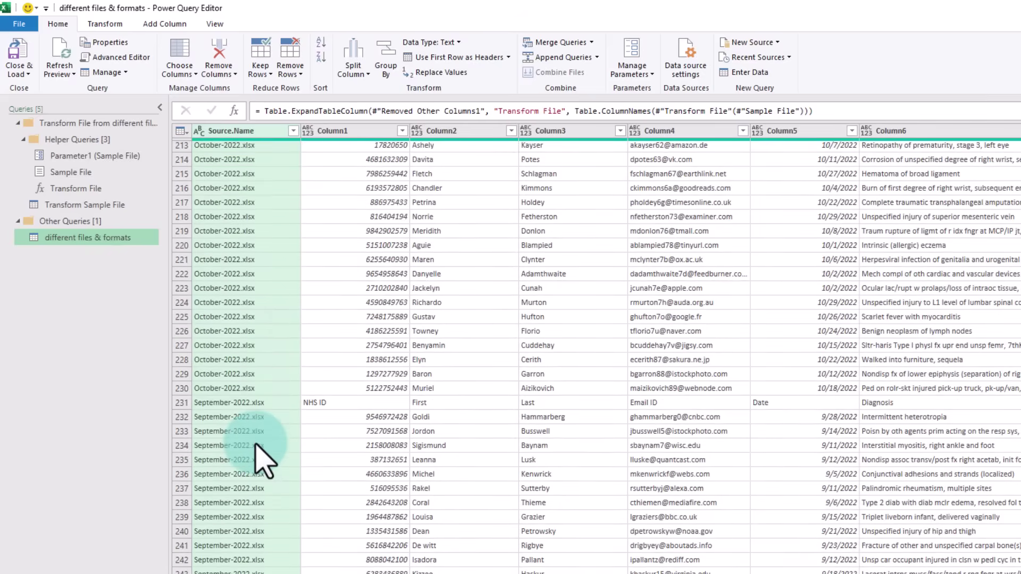
pyautogui.click(179, 402)
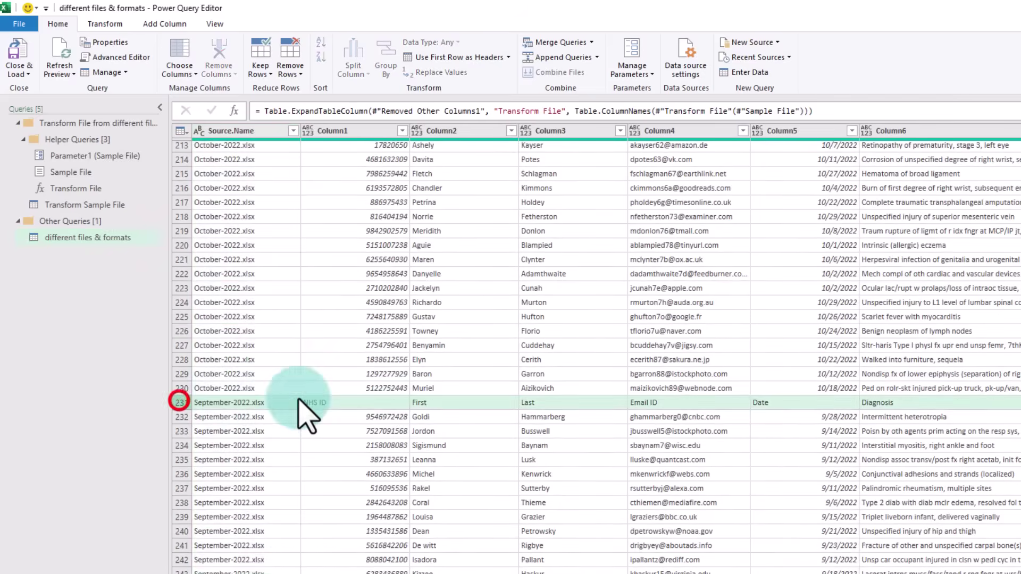
pyautogui.scroll(2, 453, 425)
pyautogui.scroll(18, 447, 423)
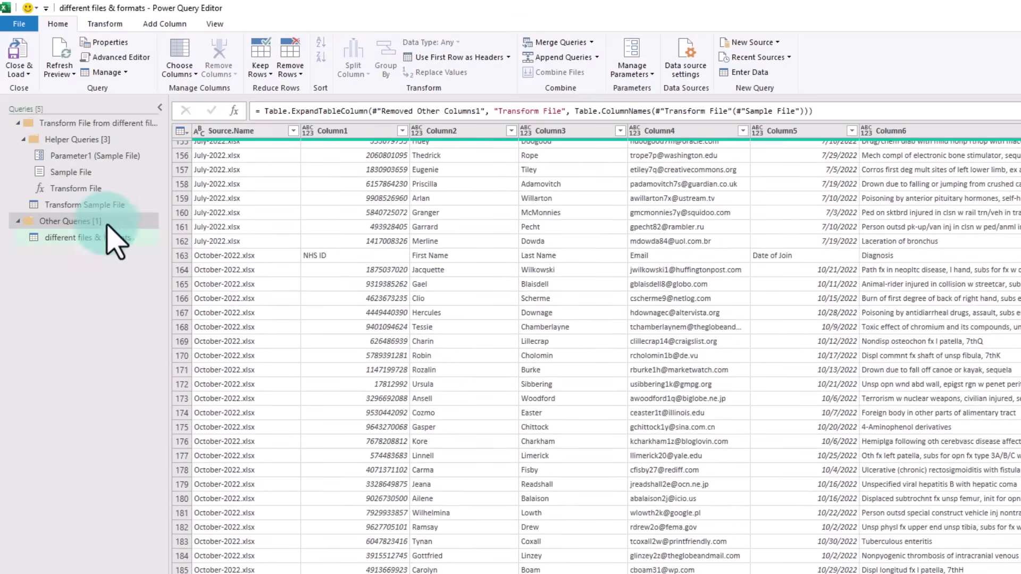
pyautogui.click(112, 206)
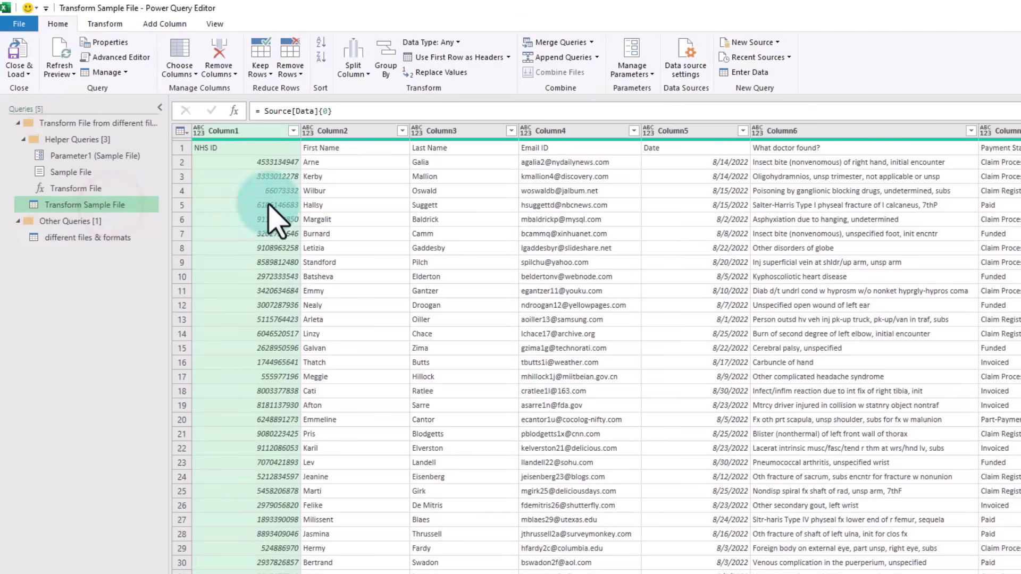
pyautogui.click(179, 148)
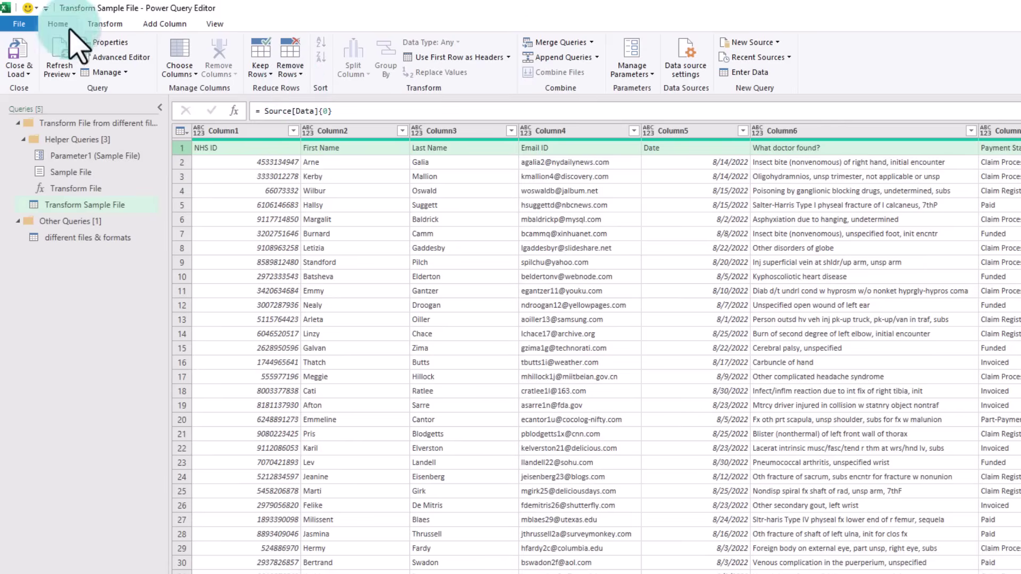
# - Remove the top 1 row from the sample file transform
pyautogui.click(291, 60)
pyautogui.click(318, 91)
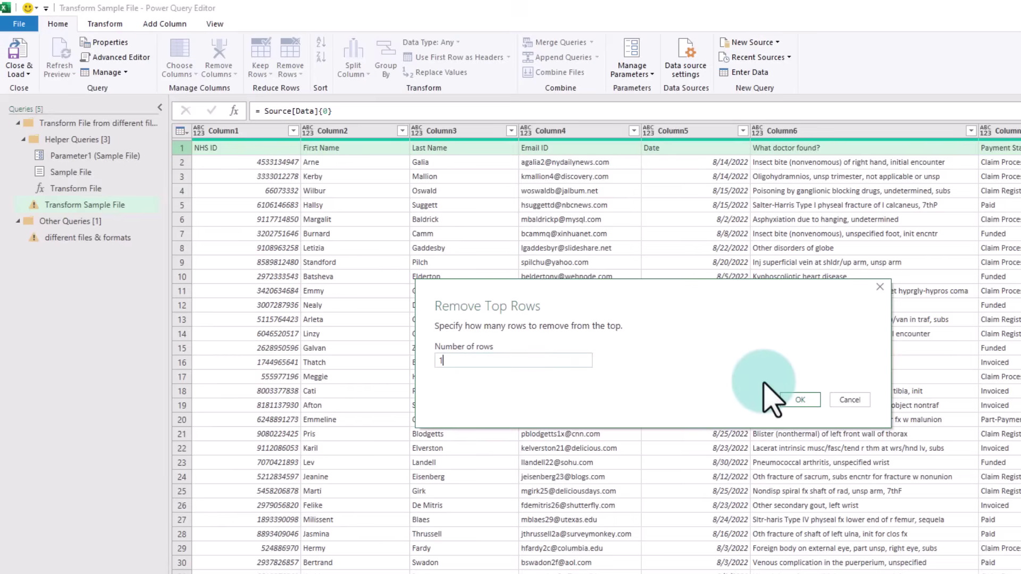
pyautogui.write('1')
pyautogui.click(742, 399)
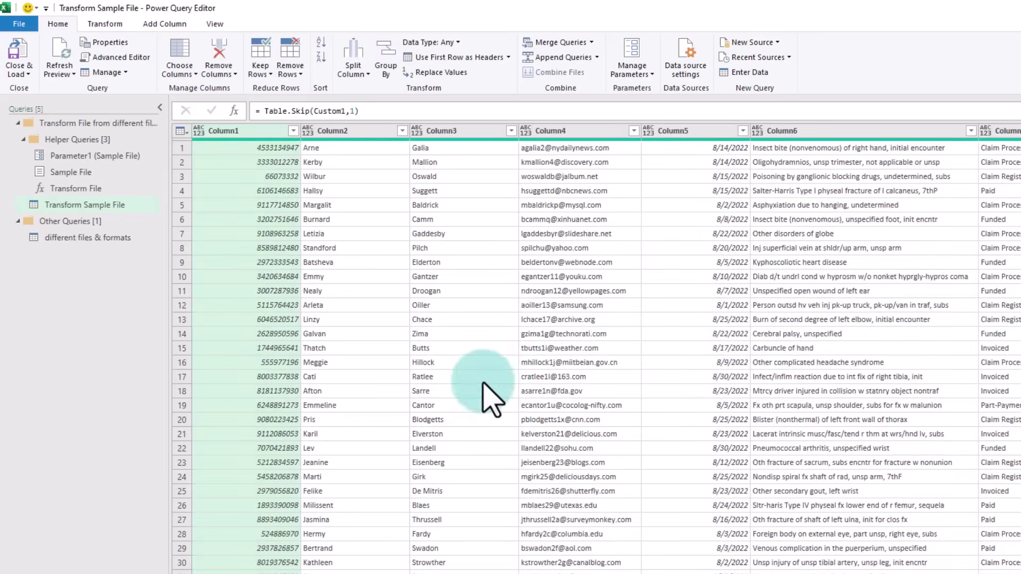
# - Rename Column1 of the different files & formats query to NHS
pyautogui.click(70, 239)
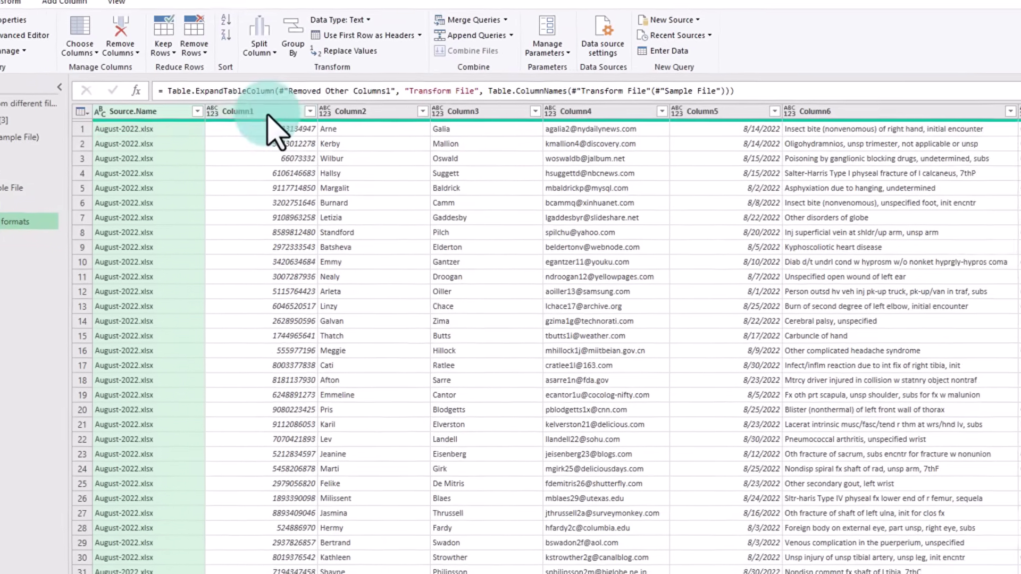
pyautogui.doubleClick(265, 113)
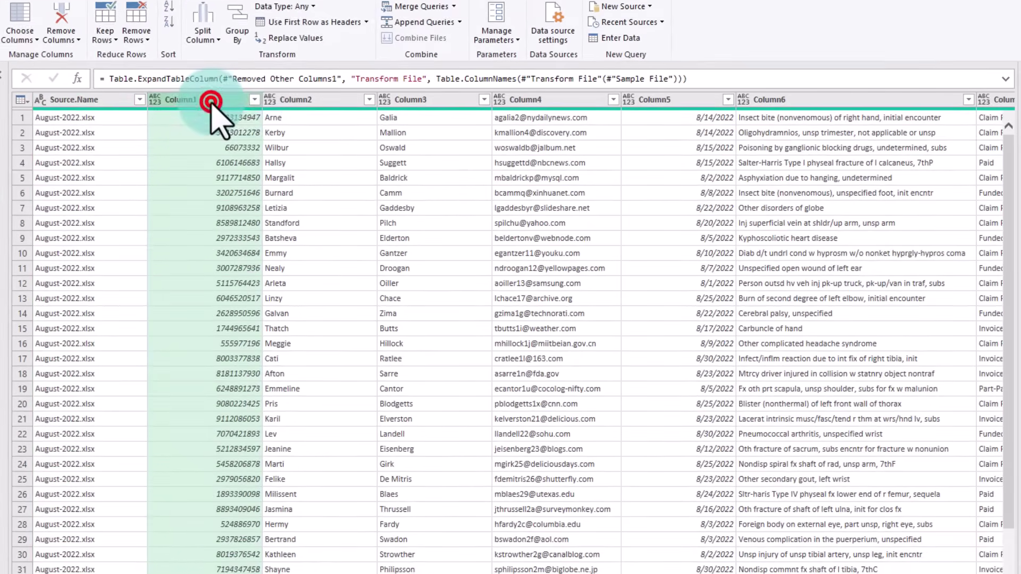
pyautogui.write('N')
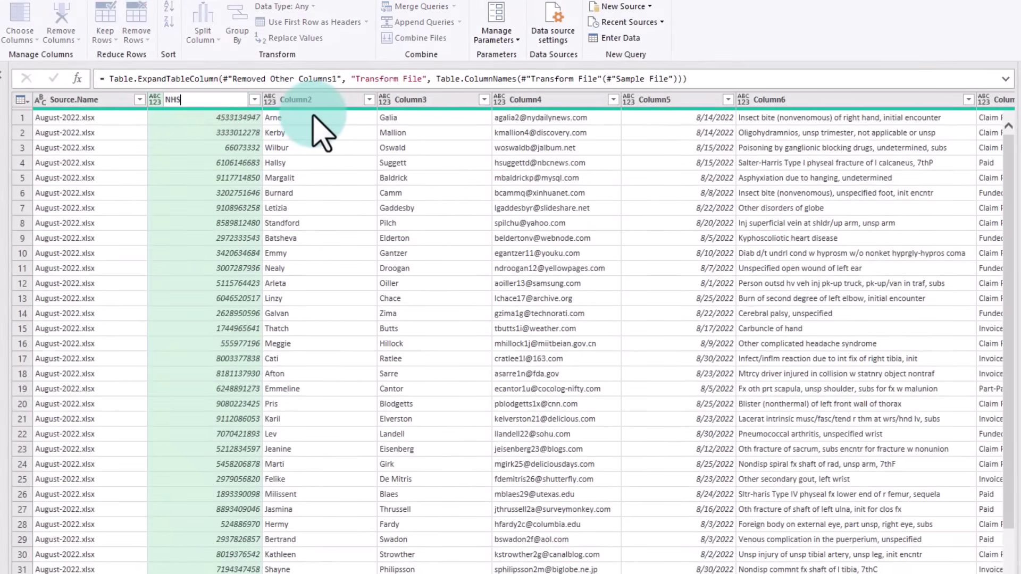
pyautogui.write('HS')
pyautogui.press('Return')
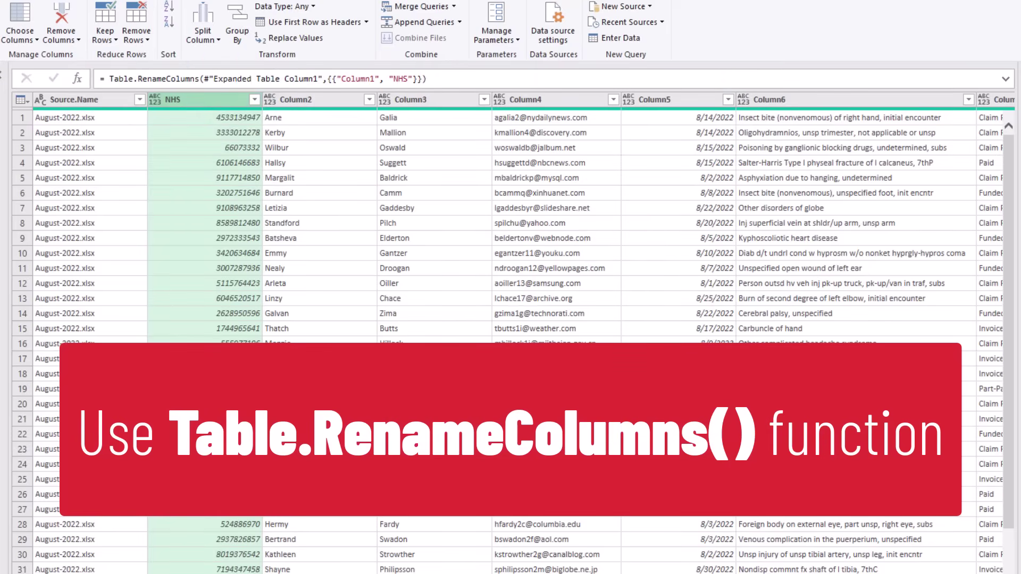
# - Rename Column2–Column6 to First Name, Last Name, Email, Date and Diagnosis
pyautogui.doubleClick(319, 99)
pyautogui.write('First Name')
pyautogui.doubleClick(441, 100)
pyautogui.write('Last Name')
pyautogui.doubleClick(559, 100)
pyautogui.write('Email')
pyautogui.doubleClick(699, 100)
pyautogui.write('Date')
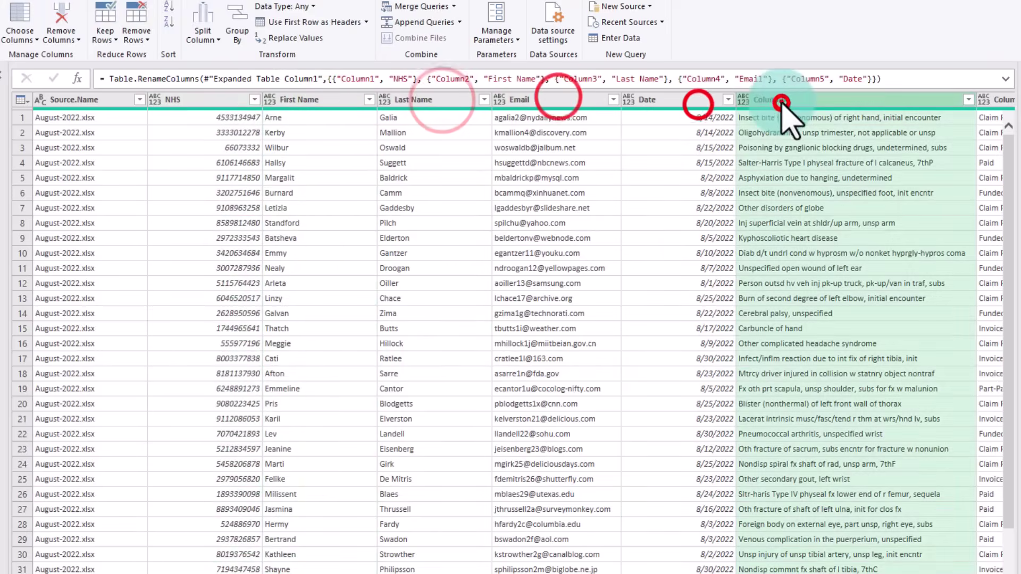
pyautogui.doubleClick(780, 99)
pyautogui.write('Diagnosis')
# - Rename Column7 to Status and Column8 to Receipt ID, then Close & Load
pyautogui.hscroll(3, 781, 213)
pyautogui.doubleClick(775, 101)
pyautogui.write('Status')
pyautogui.doubleClick(969, 101)
pyautogui.write('Receipt ID')
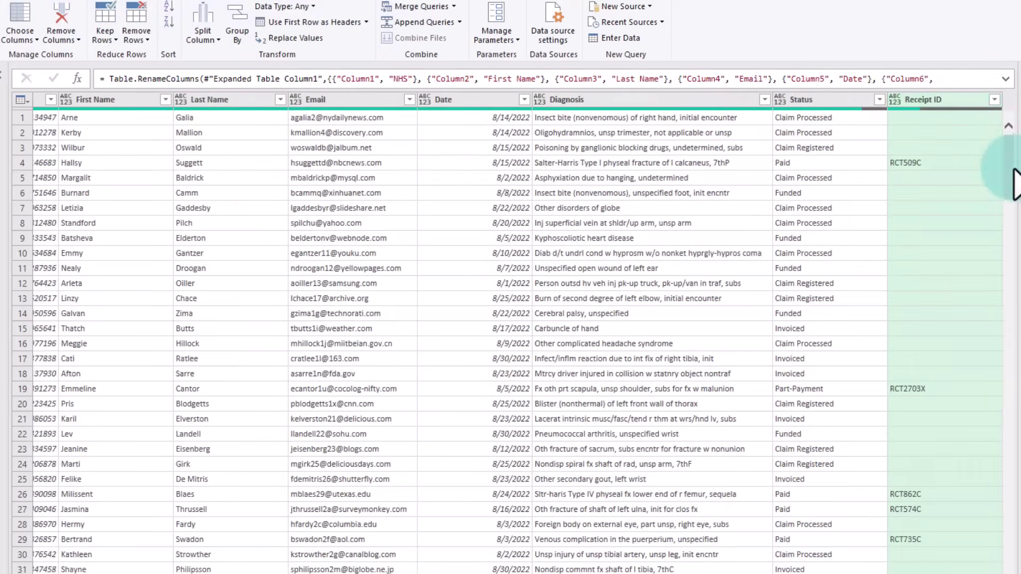
pyautogui.moveTo(1009, 160); pyautogui.dragTo(1005, 303)
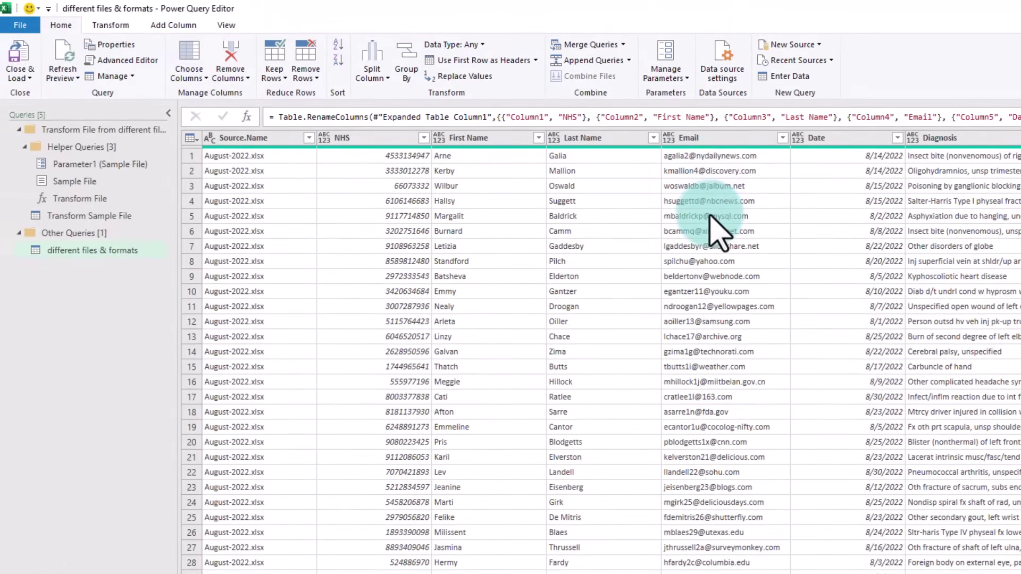
pyautogui.click(21, 64)
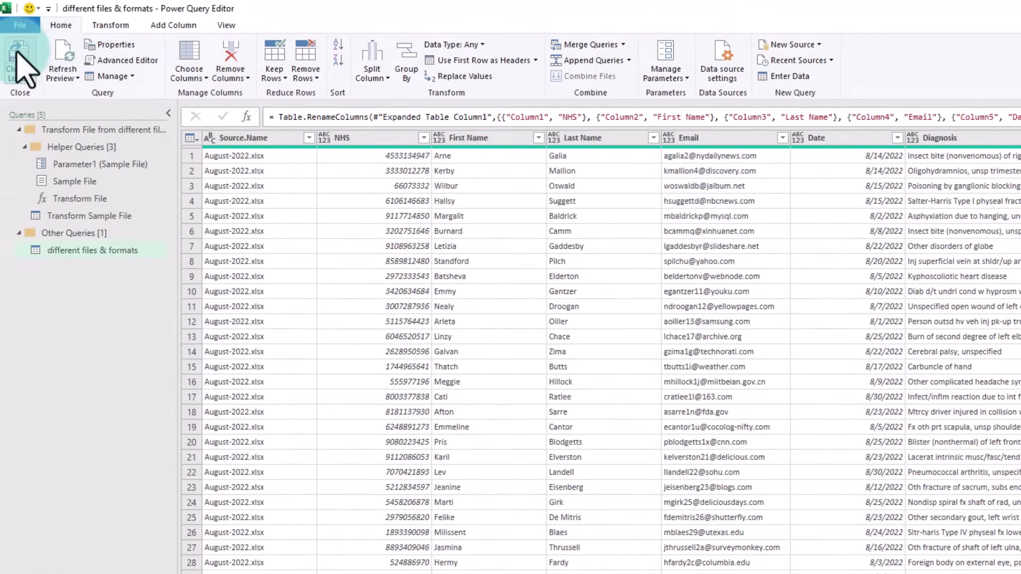